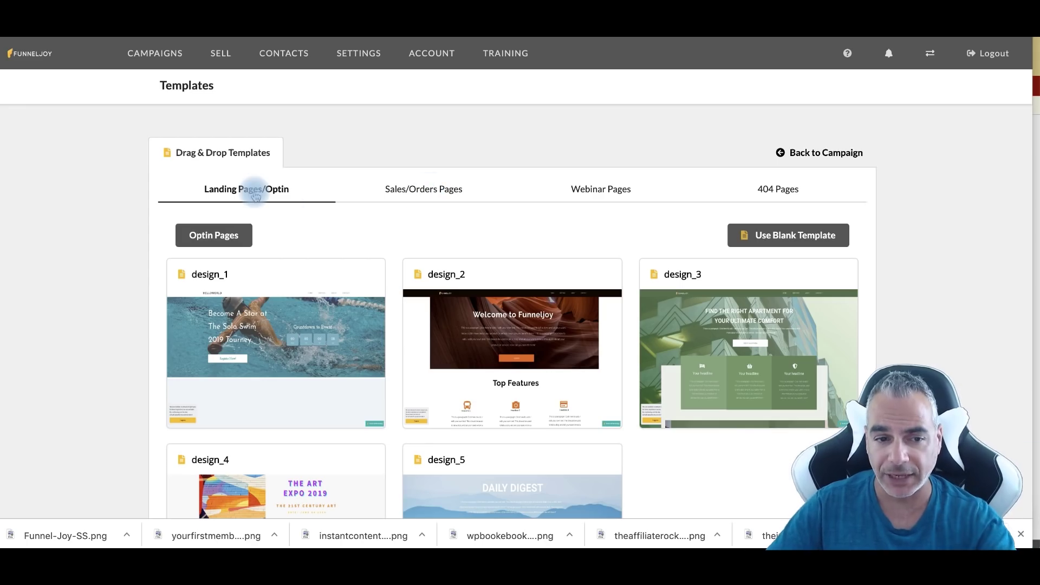
Step: Browse the Sales/Orders, Webinar and 404 page templates, and return to the Landing Pages/Optin templates
{"action": "left_click", "coordinate": [436, 191]}
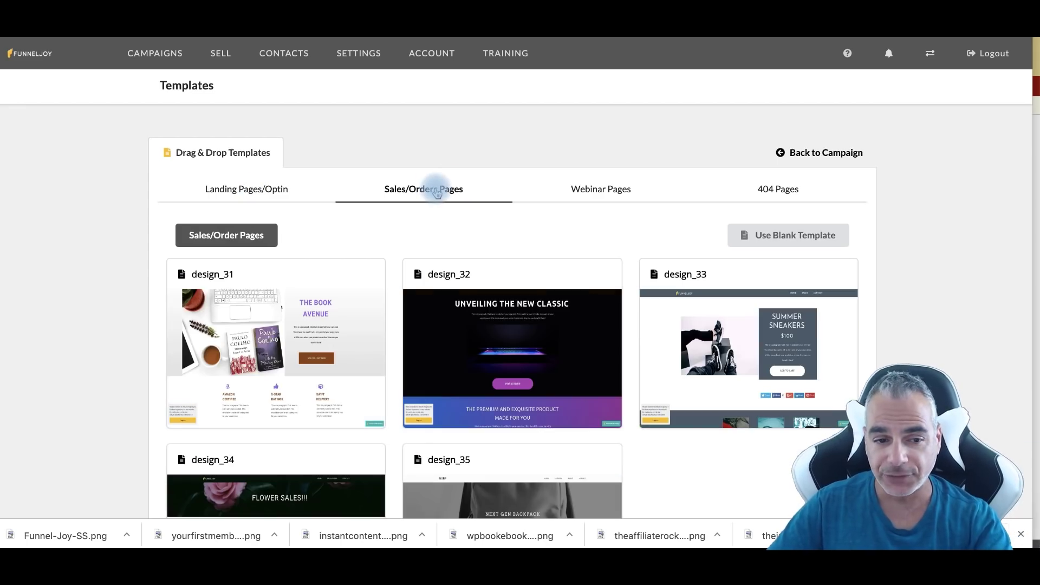
{"action": "scroll", "coordinate": [441, 195], "scroll_direction": "down", "scroll_amount": 5}
{"action": "scroll", "coordinate": [515, 238], "scroll_direction": "up", "scroll_amount": 5}
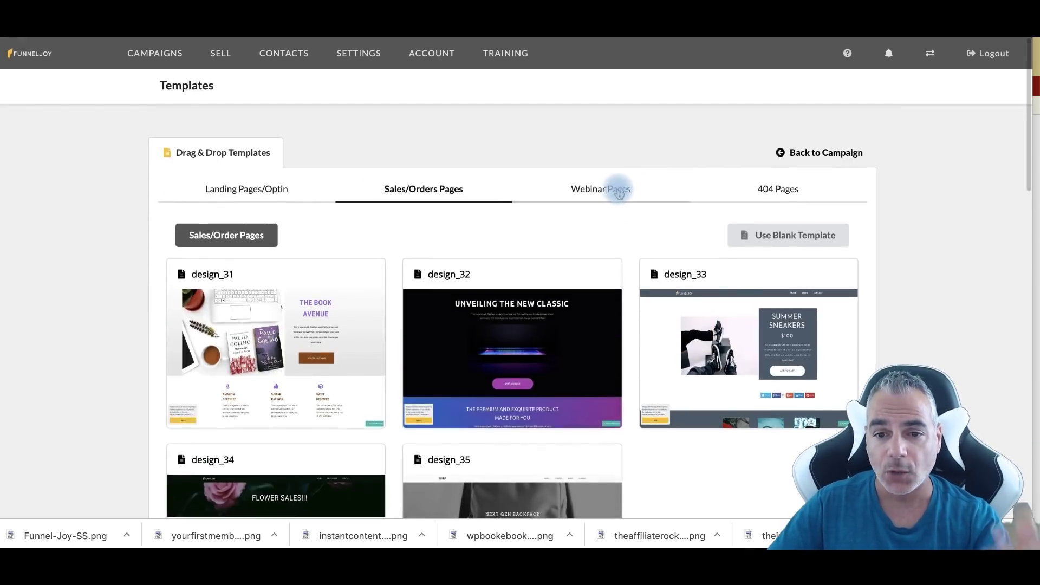
{"action": "left_click", "coordinate": [612, 190]}
{"action": "left_click", "coordinate": [821, 191]}
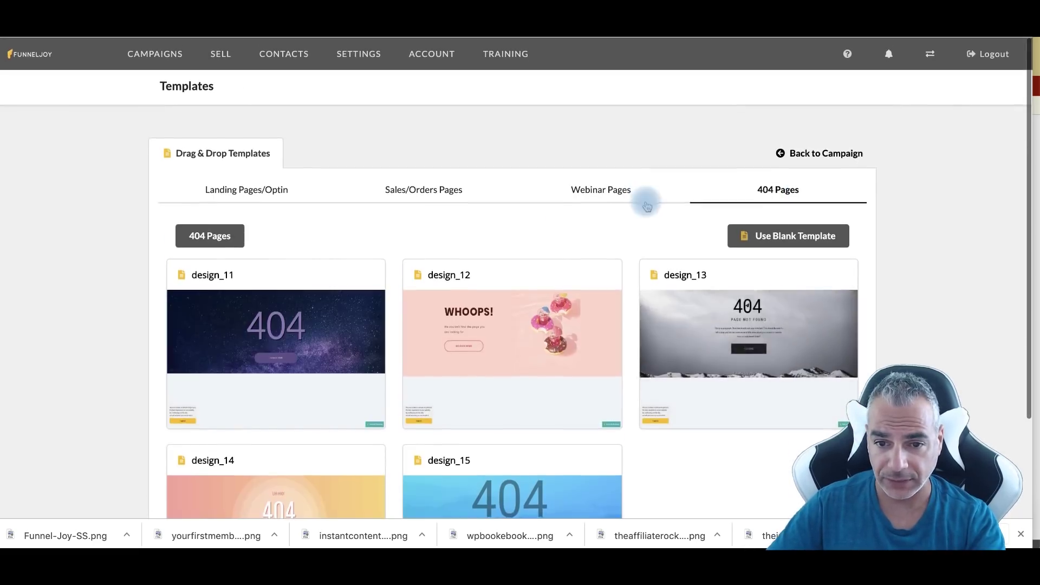
{"action": "left_click", "coordinate": [546, 191]}
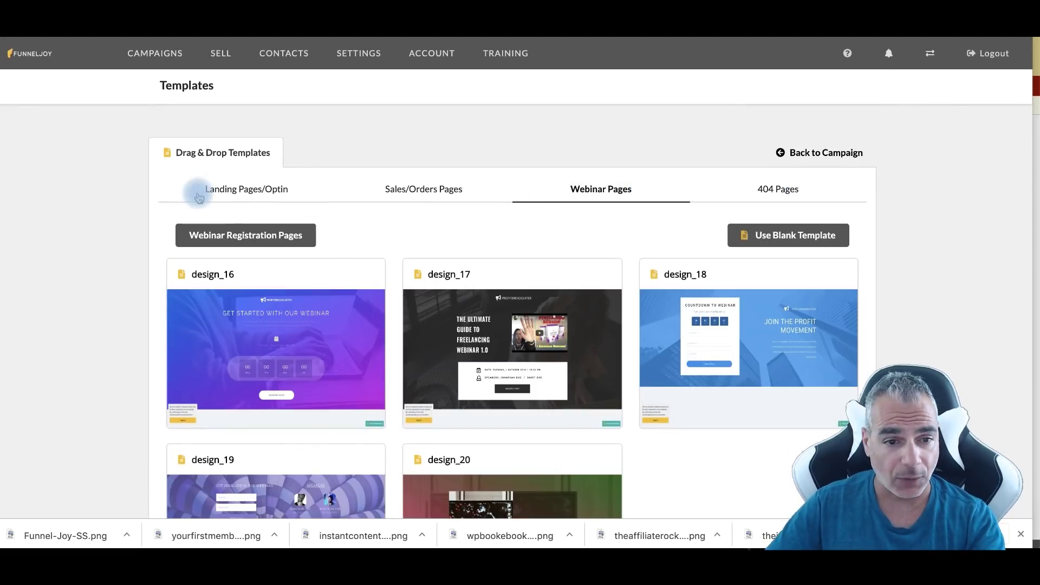
{"action": "left_click", "coordinate": [199, 196]}
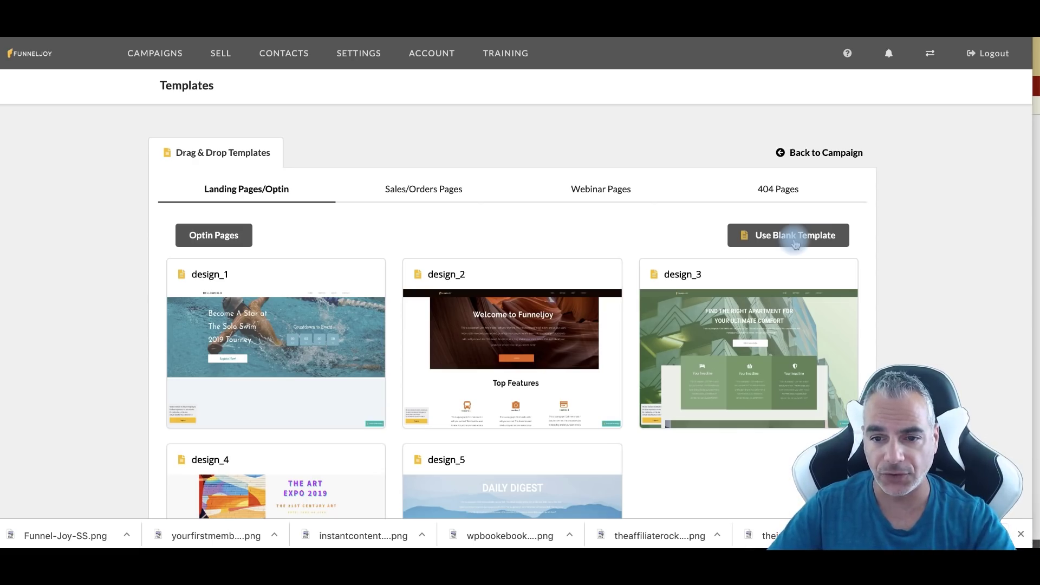
Step: Preview the design_1 landing page template and return to the Sales/Orders templates
{"action": "mouse_move", "coordinate": [304, 328]}
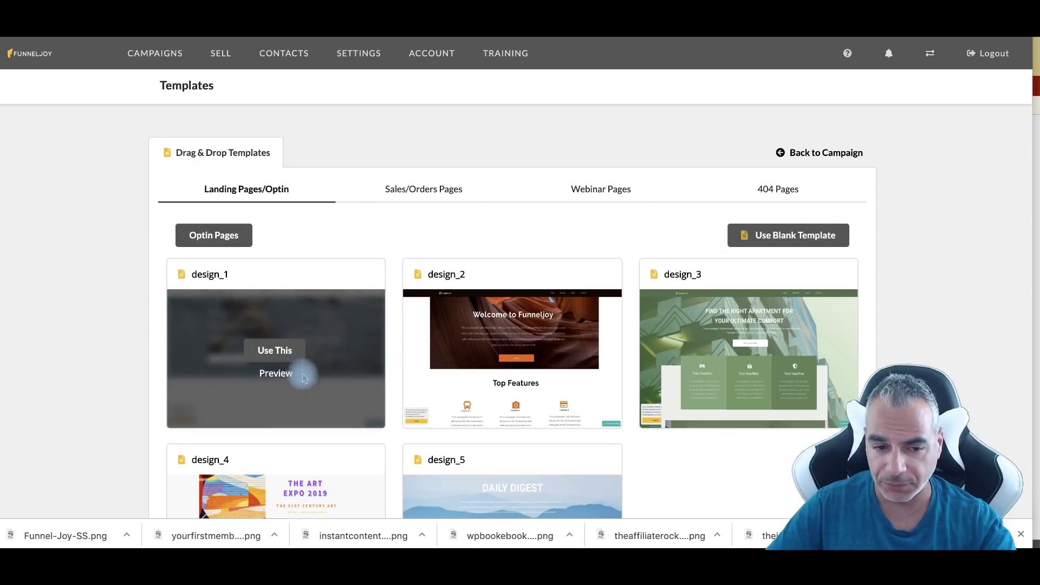
{"action": "left_click", "coordinate": [277, 374]}
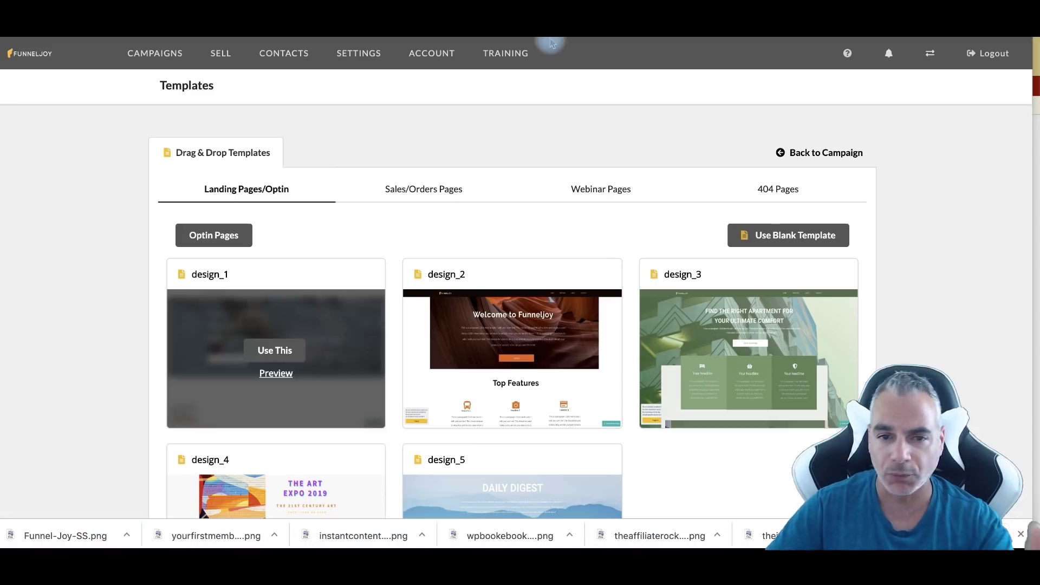
{"action": "left_click", "coordinate": [425, 192]}
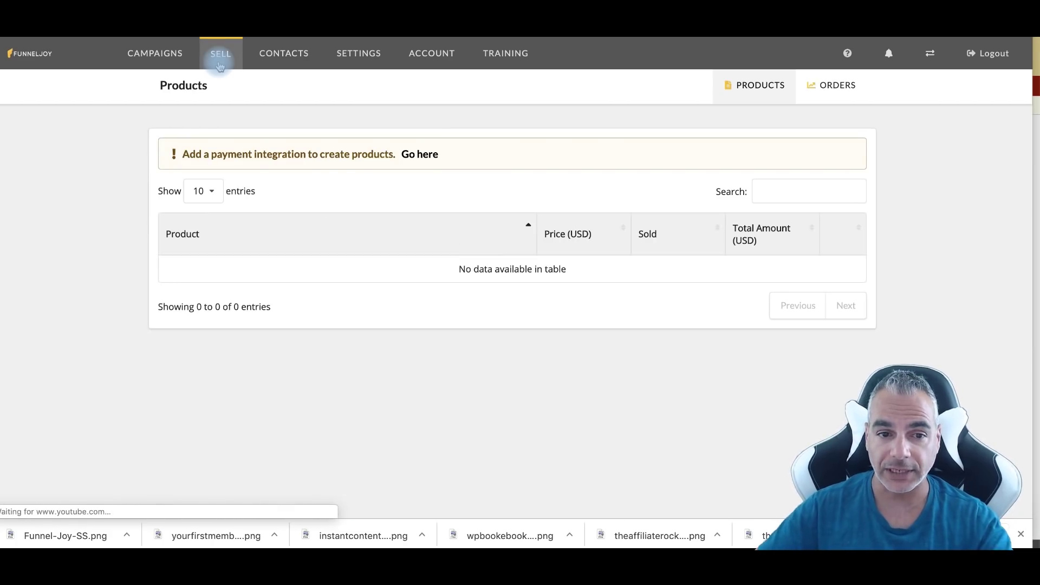
Step: Open the integrations page from the Products payment notice and examine the email marketing, payment and webinar integrations offered
{"action": "left_click", "coordinate": [424, 154]}
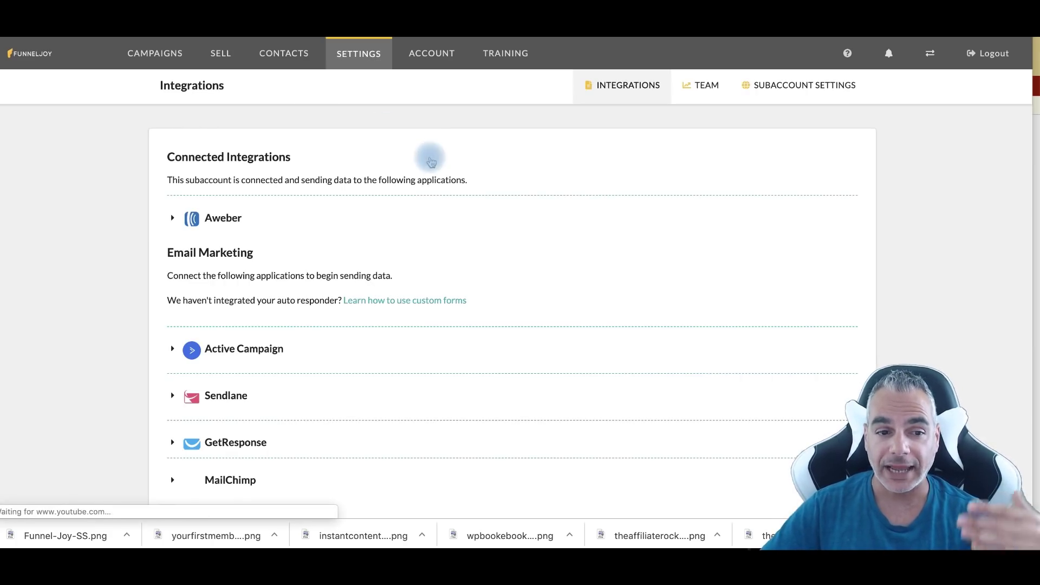
{"action": "scroll", "coordinate": [431, 162], "scroll_direction": "down", "scroll_amount": 6}
{"action": "scroll", "coordinate": [416, 264], "scroll_direction": "up", "scroll_amount": 6}
{"action": "scroll", "coordinate": [274, 343], "scroll_direction": "down", "scroll_amount": 6}
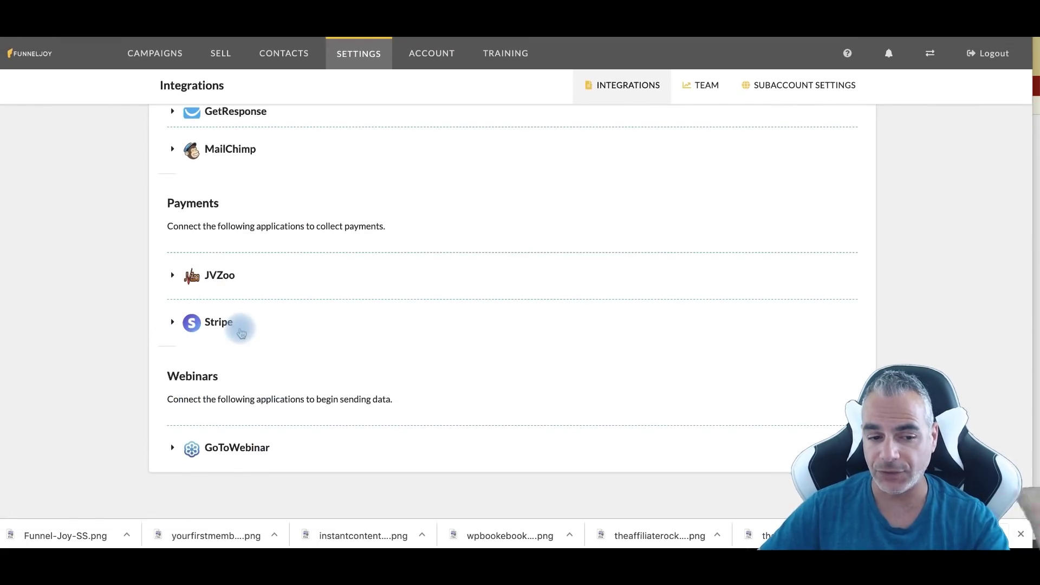
{"action": "scroll", "coordinate": [242, 332], "scroll_direction": "up", "scroll_amount": 5}
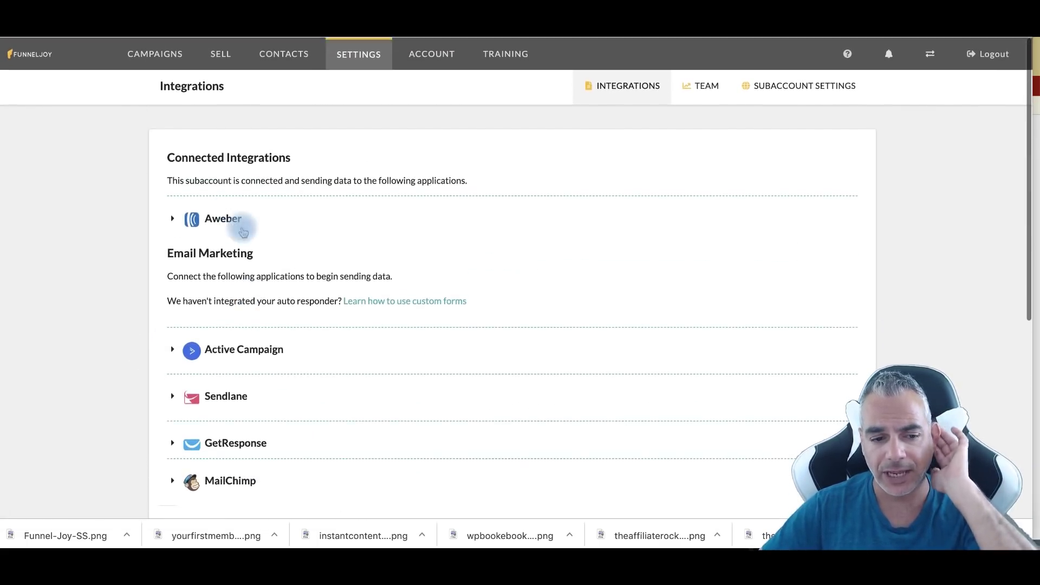
{"action": "scroll", "coordinate": [260, 266], "scroll_direction": "down", "scroll_amount": 2}
{"action": "scroll", "coordinate": [267, 274], "scroll_direction": "down", "scroll_amount": 3}
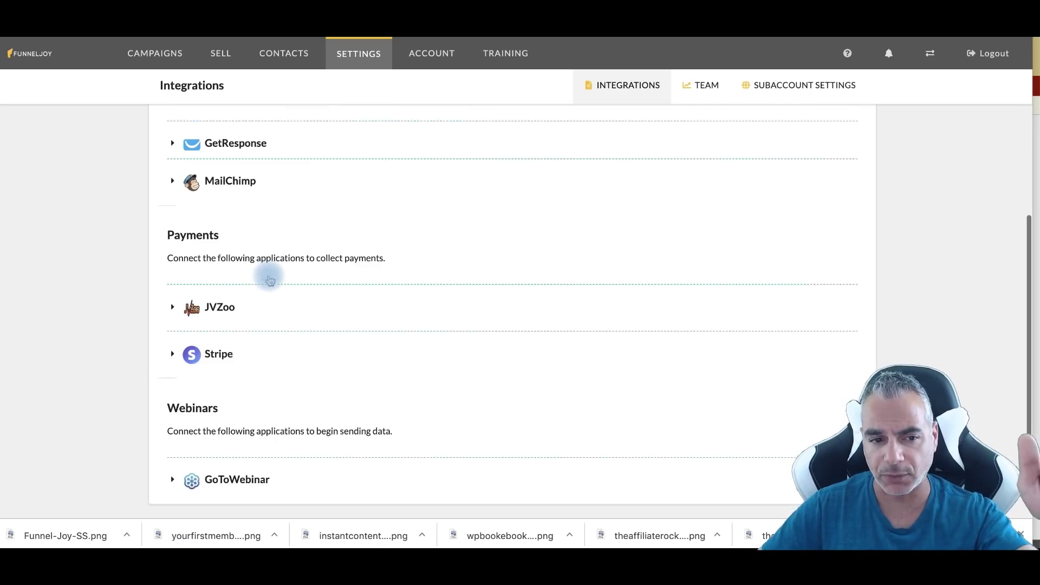
{"action": "scroll", "coordinate": [314, 457], "scroll_direction": "up", "scroll_amount": 5}
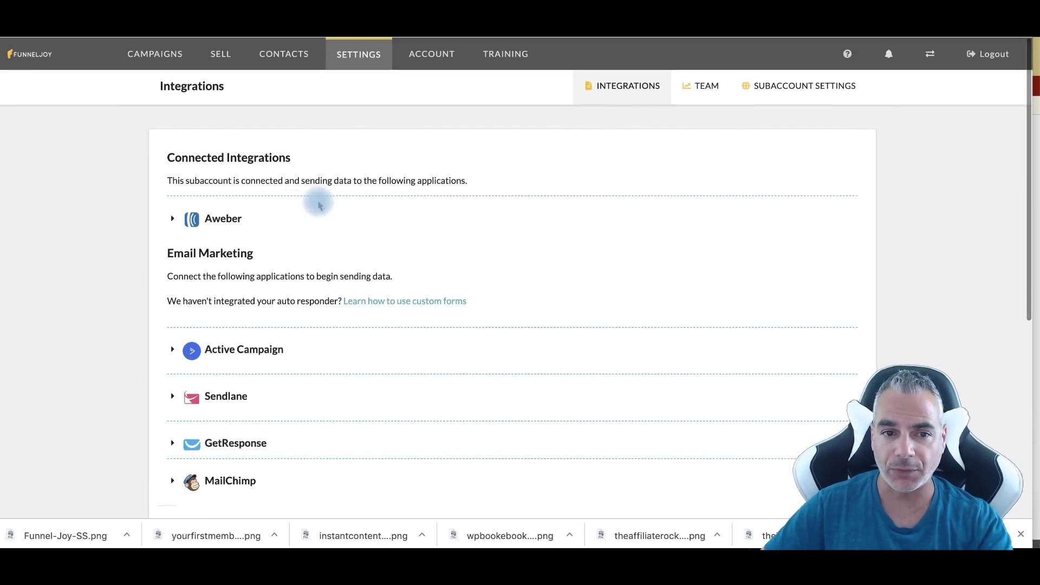
{"action": "scroll", "coordinate": [298, 420], "scroll_direction": "down", "scroll_amount": 3}
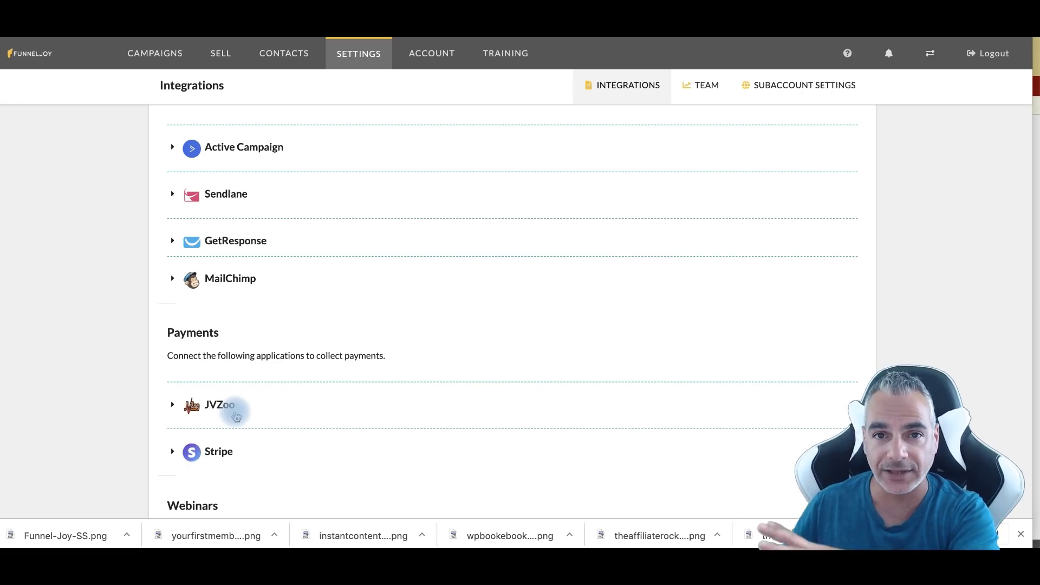
{"action": "scroll", "coordinate": [190, 350], "scroll_direction": "down", "scroll_amount": 2}
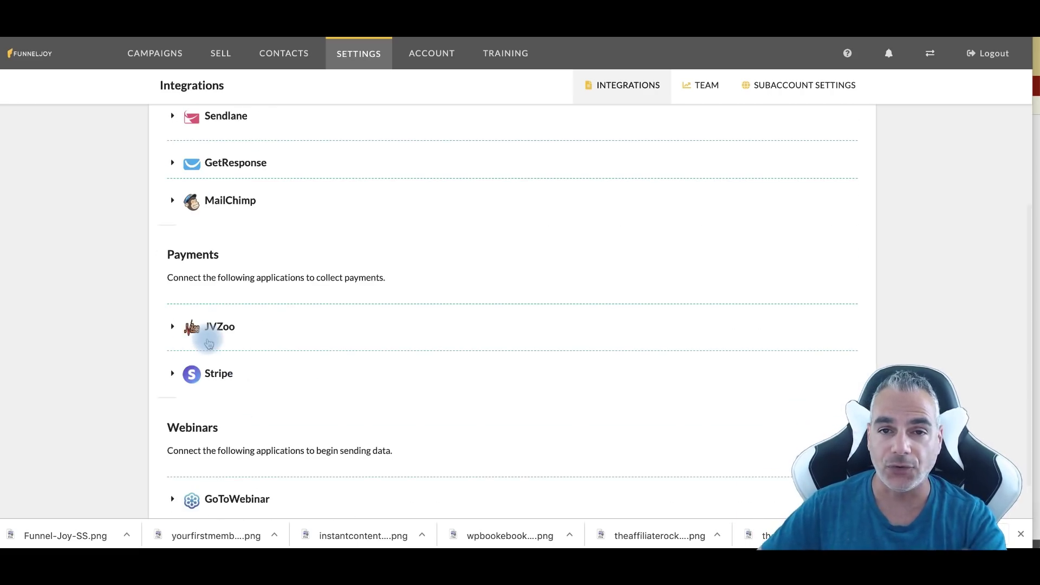
{"action": "scroll", "coordinate": [220, 330], "scroll_direction": "up", "scroll_amount": 4}
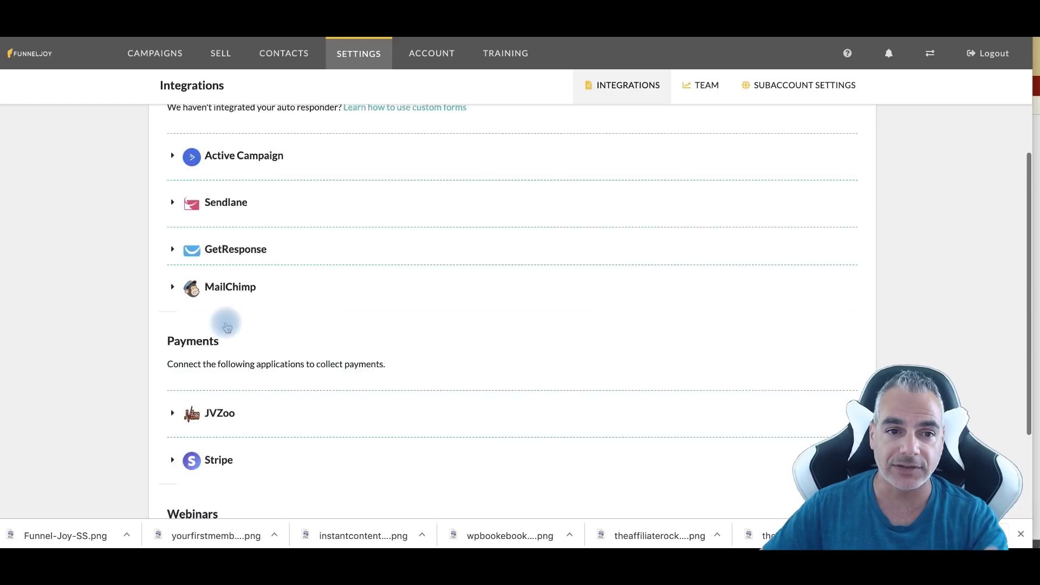
{"action": "scroll", "coordinate": [153, 362], "scroll_direction": "down", "scroll_amount": 3}
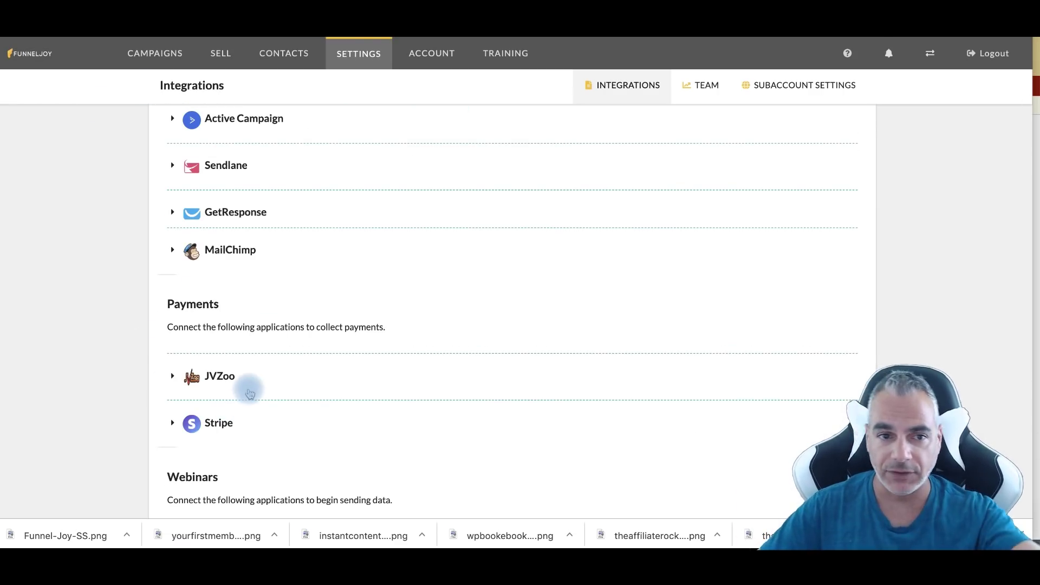
{"action": "scroll", "coordinate": [252, 388], "scroll_direction": "down", "scroll_amount": 1}
{"action": "scroll", "coordinate": [255, 384], "scroll_direction": "up", "scroll_amount": 5}
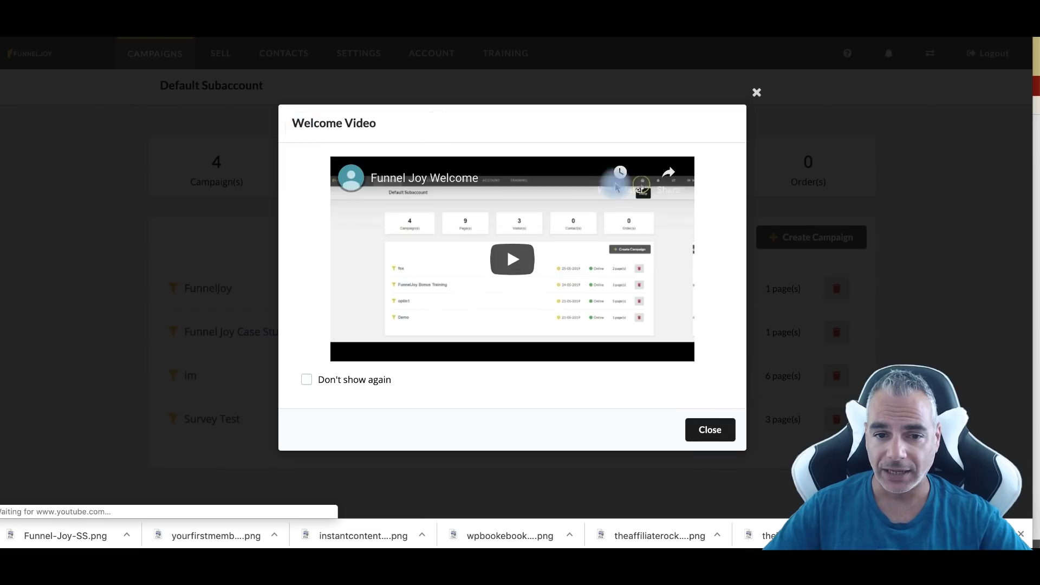
Step: Dismiss the welcome video, create a campaign named clickbank, and open its form for importing a page from a URL
{"action": "left_click", "coordinate": [757, 96]}
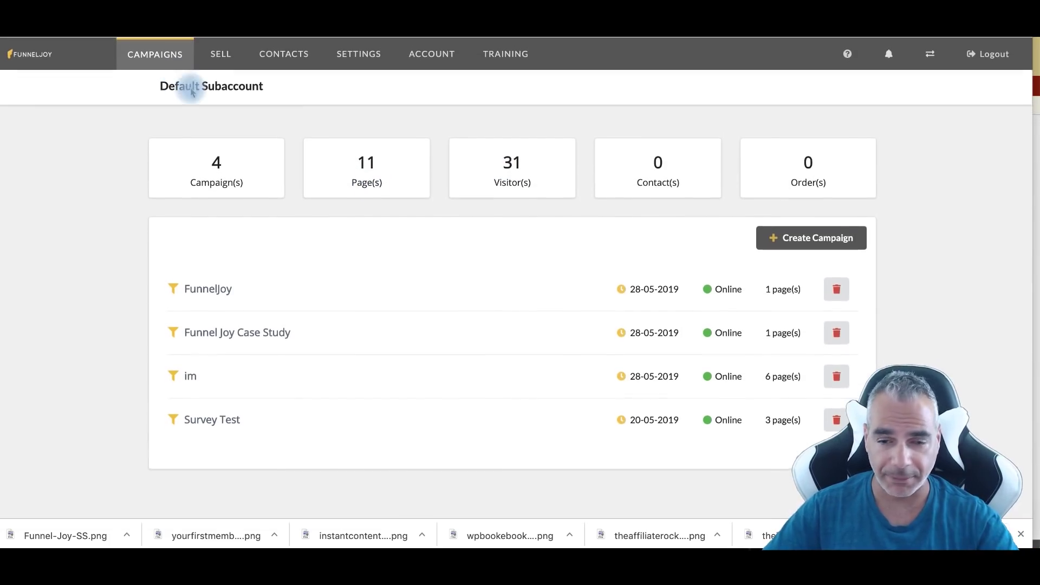
{"action": "left_click", "coordinate": [819, 242]}
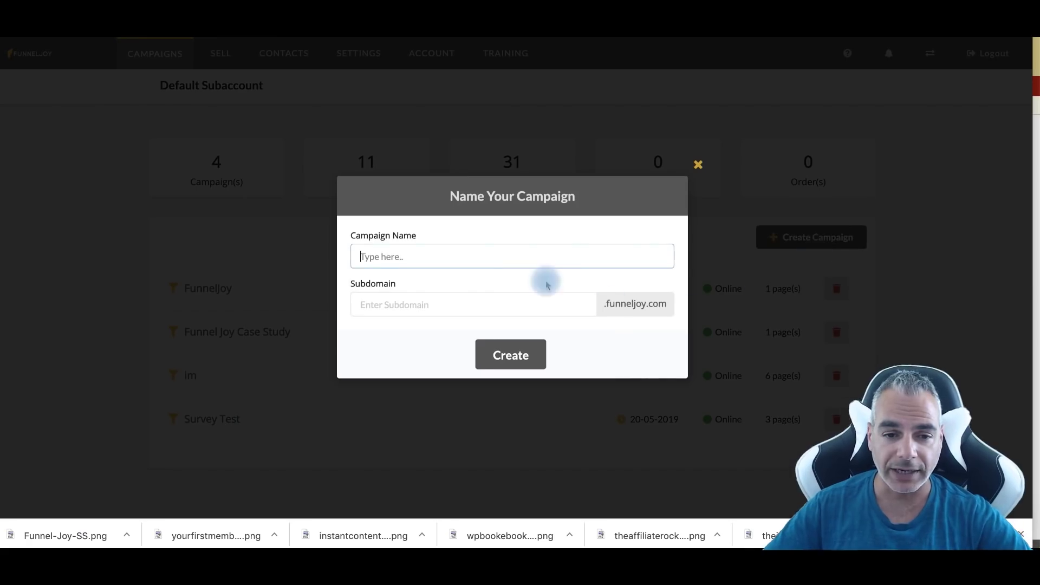
{"action": "left_click", "coordinate": [522, 254]}
{"action": "type", "text": "clickbank"}
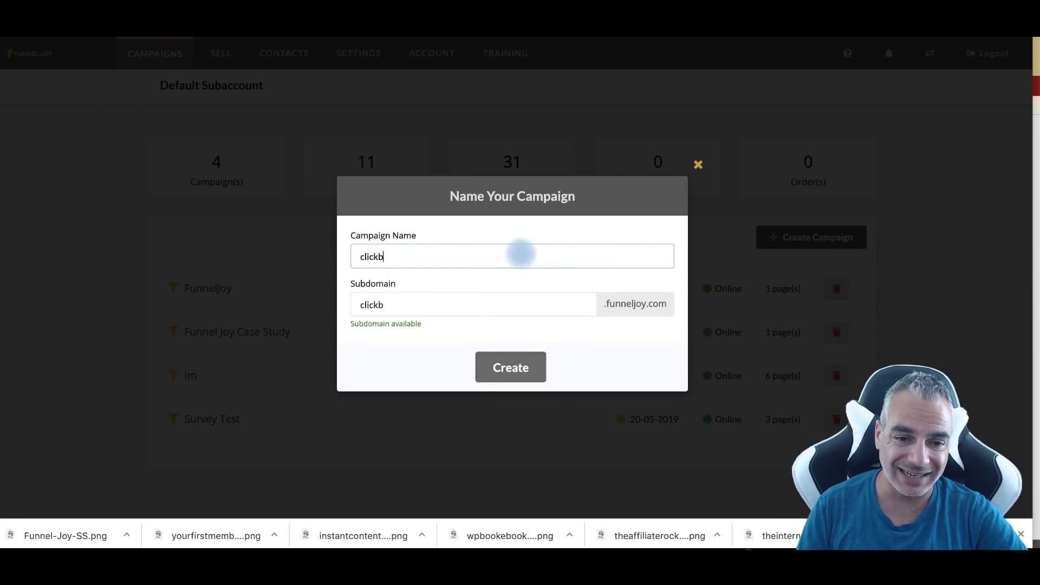
{"action": "left_click", "coordinate": [526, 377]}
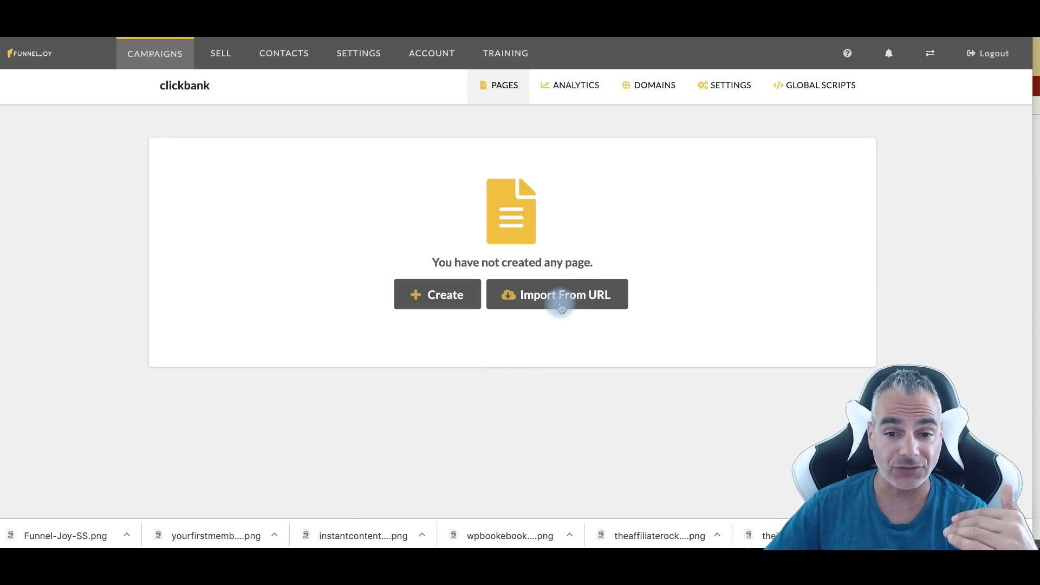
{"action": "left_click", "coordinate": [561, 307]}
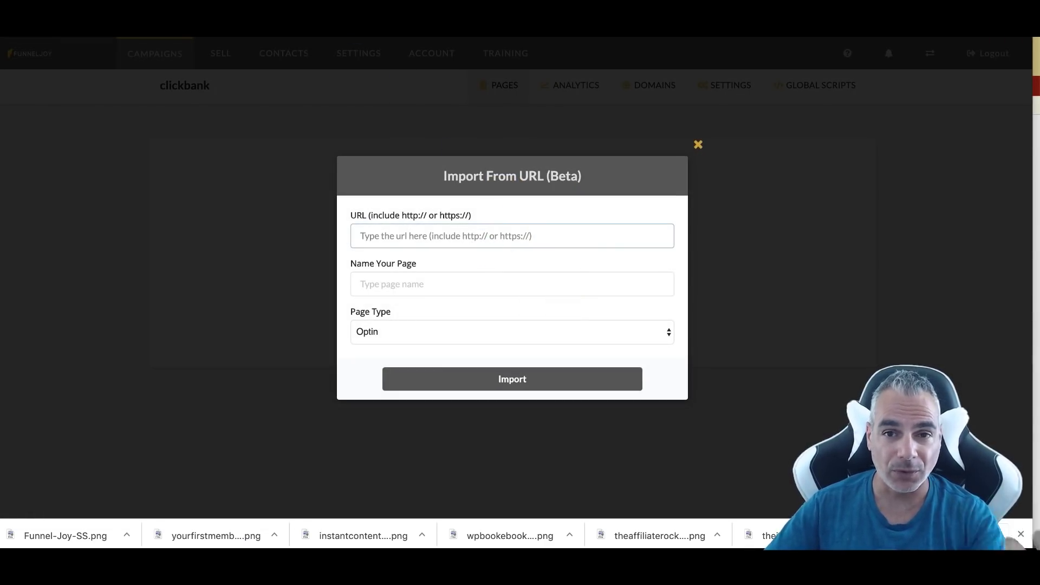
Step: Switch to ClickBank, open its marketplace and list all products using an empty search
{"action": "key", "text": "ctrl+Tab"}
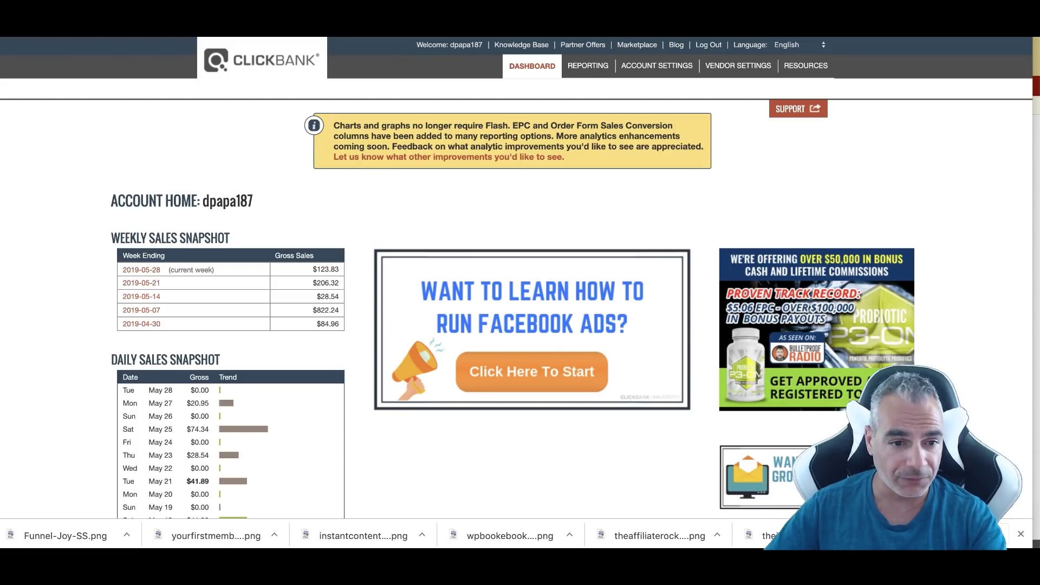
{"action": "left_click", "coordinate": [642, 46]}
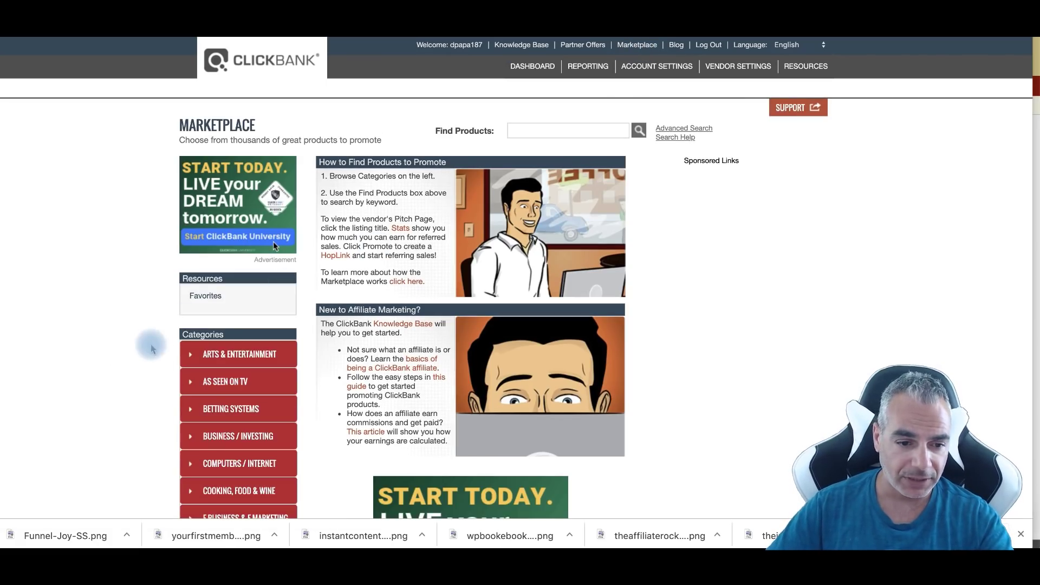
{"action": "scroll", "coordinate": [151, 342], "scroll_direction": "down", "scroll_amount": 3}
{"action": "scroll", "coordinate": [654, 113], "scroll_direction": "up", "scroll_amount": 4}
{"action": "left_click", "coordinate": [641, 129]}
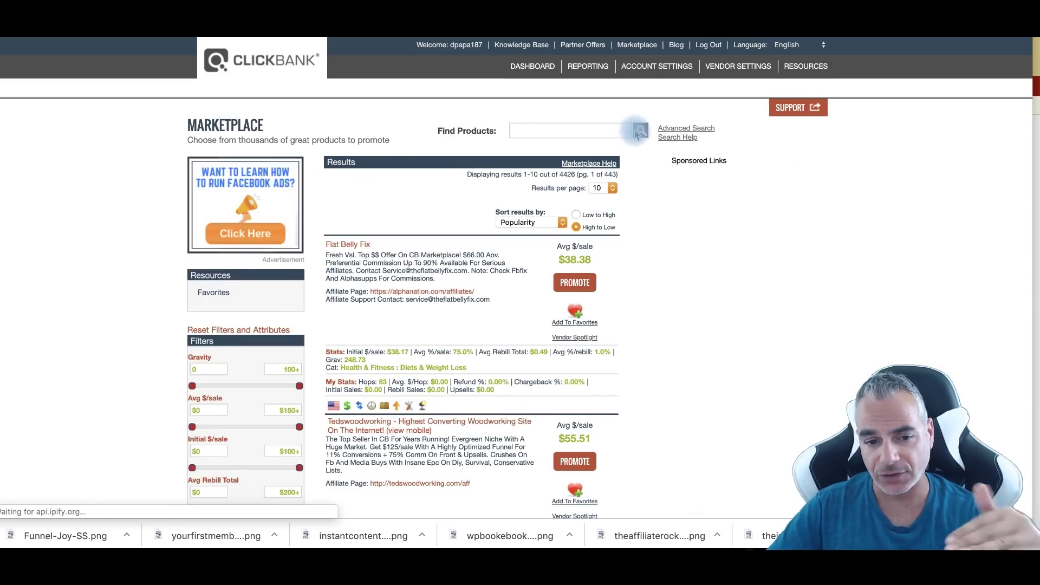
Step: Find the Keto Resources offer in the marketplace results and open its affiliate page
{"action": "scroll", "coordinate": [639, 132], "scroll_direction": "down", "scroll_amount": 3}
{"action": "scroll", "coordinate": [636, 135], "scroll_direction": "down", "scroll_amount": 10}
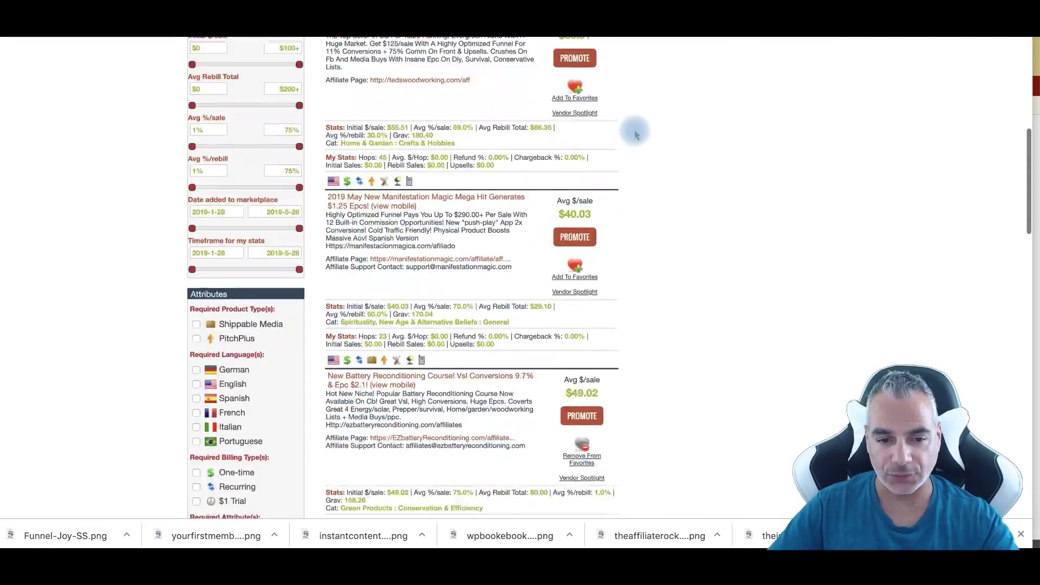
{"action": "scroll", "coordinate": [634, 133], "scroll_direction": "down", "scroll_amount": 3}
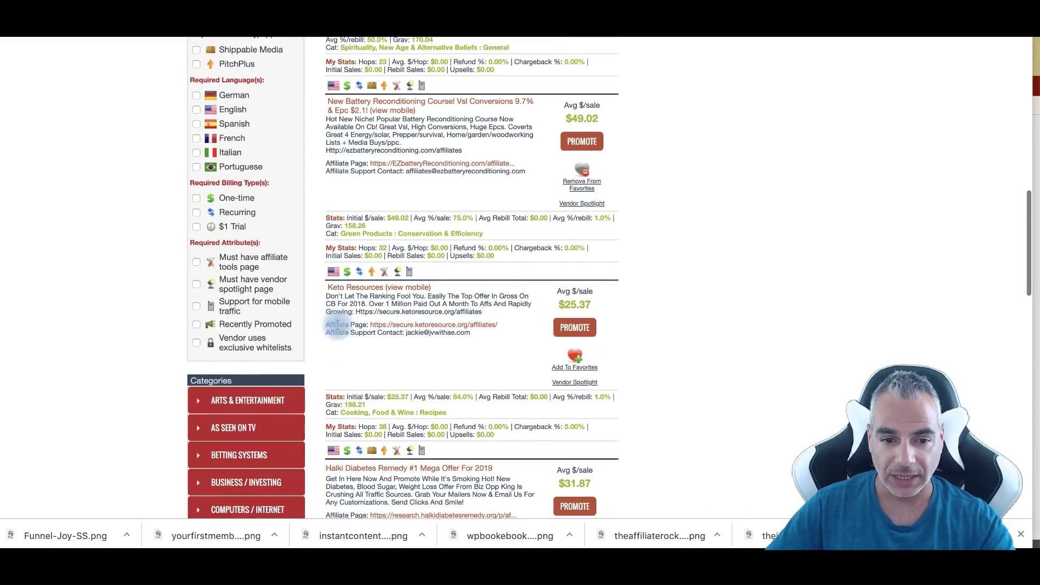
{"action": "left_click", "coordinate": [441, 325]}
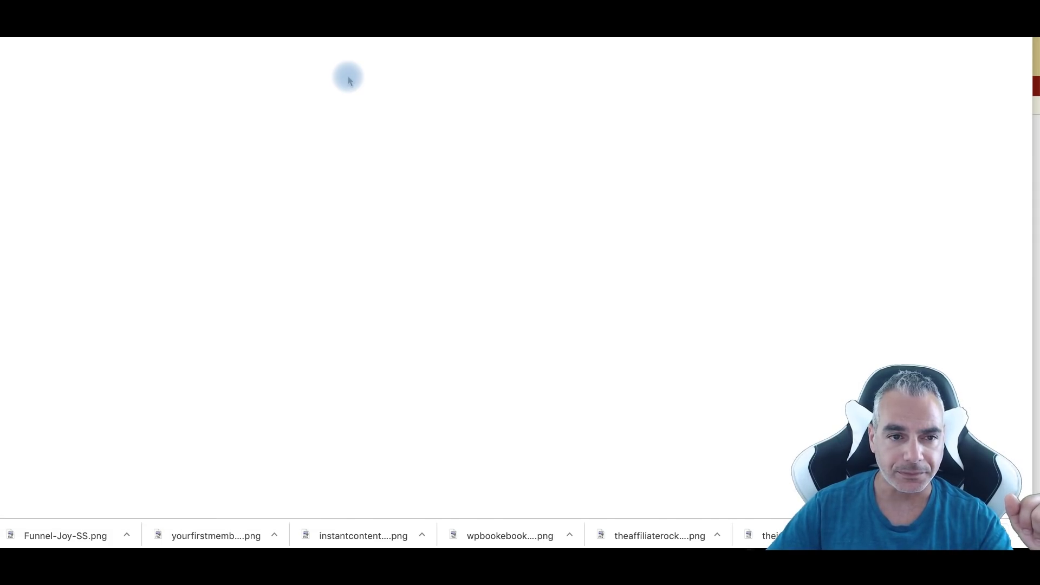
Step: Go through the Keto Resource affiliate page and open the 28dayketo.com keto-over-forty landing page
{"action": "scroll", "coordinate": [504, 271], "scroll_direction": "down", "scroll_amount": 10}
{"action": "scroll", "coordinate": [512, 266], "scroll_direction": "down", "scroll_amount": 15}
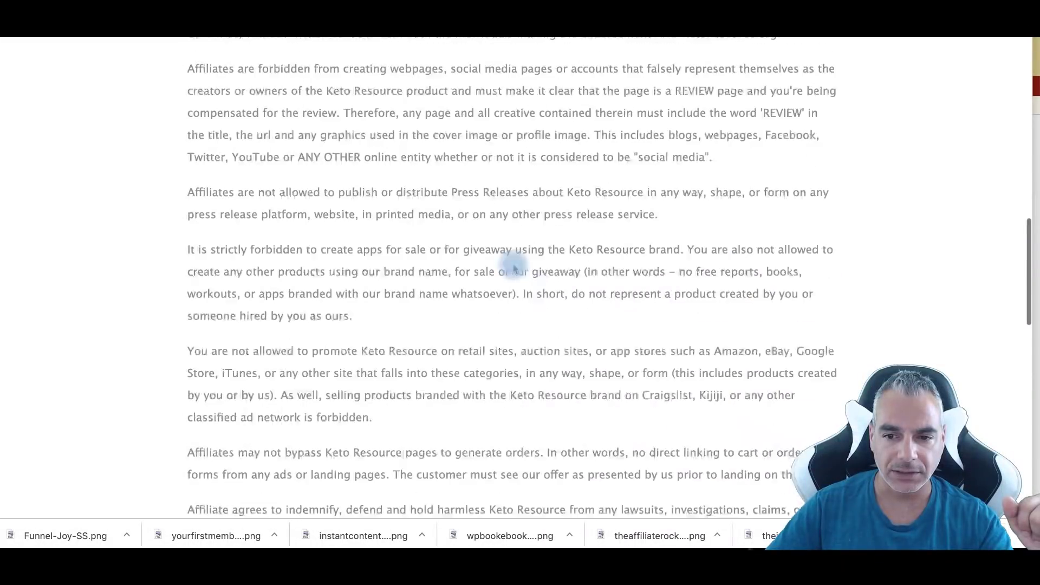
{"action": "scroll", "coordinate": [513, 267], "scroll_direction": "up", "scroll_amount": 4}
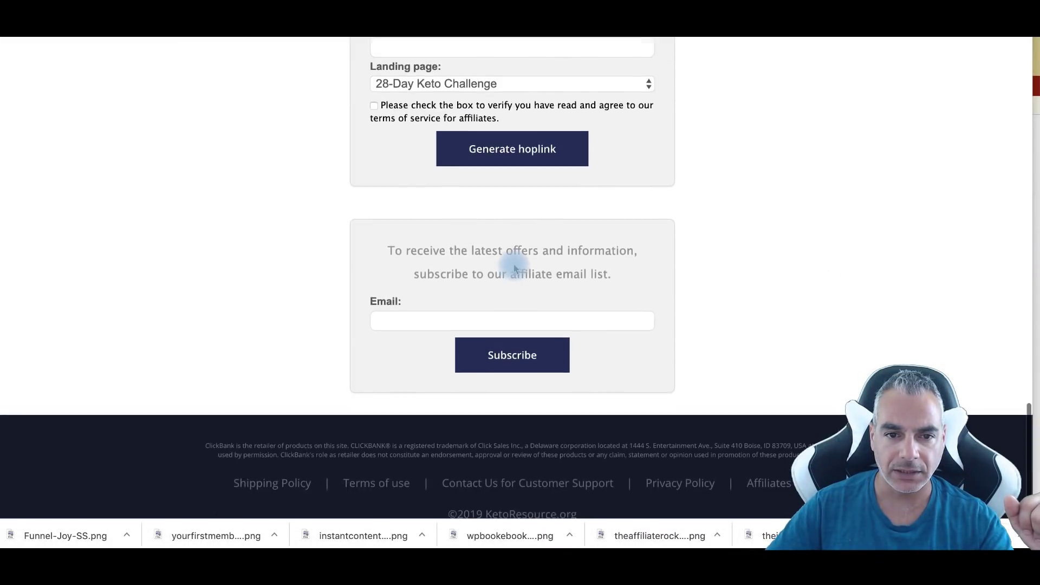
{"action": "left_click", "coordinate": [488, 238]}
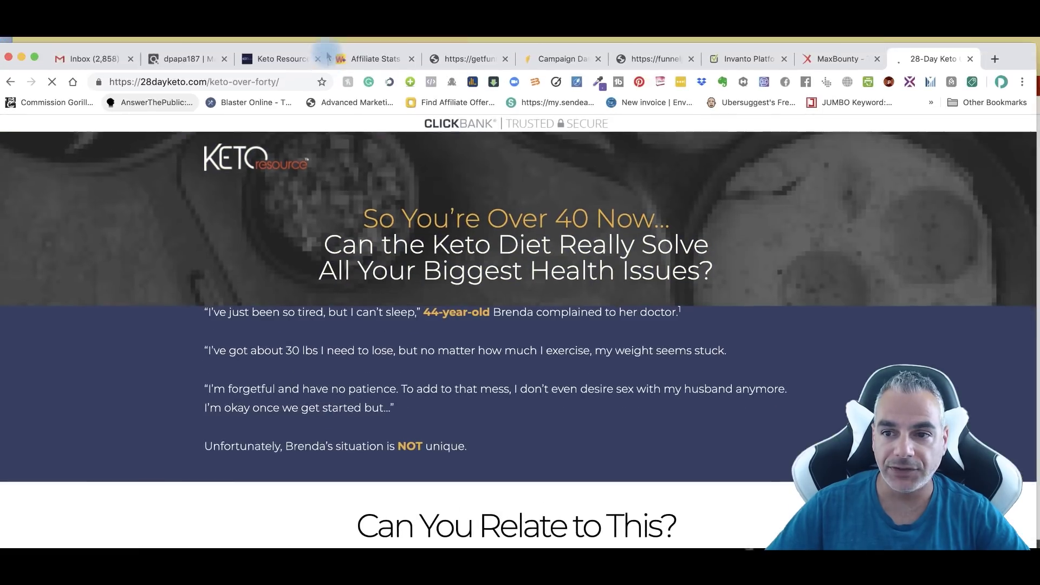
Step: Skim the keto-over-forty landing page and copy its URL
{"action": "scroll", "coordinate": [418, 221], "scroll_direction": "down", "scroll_amount": 8}
{"action": "scroll", "coordinate": [418, 221], "scroll_direction": "down", "scroll_amount": 10}
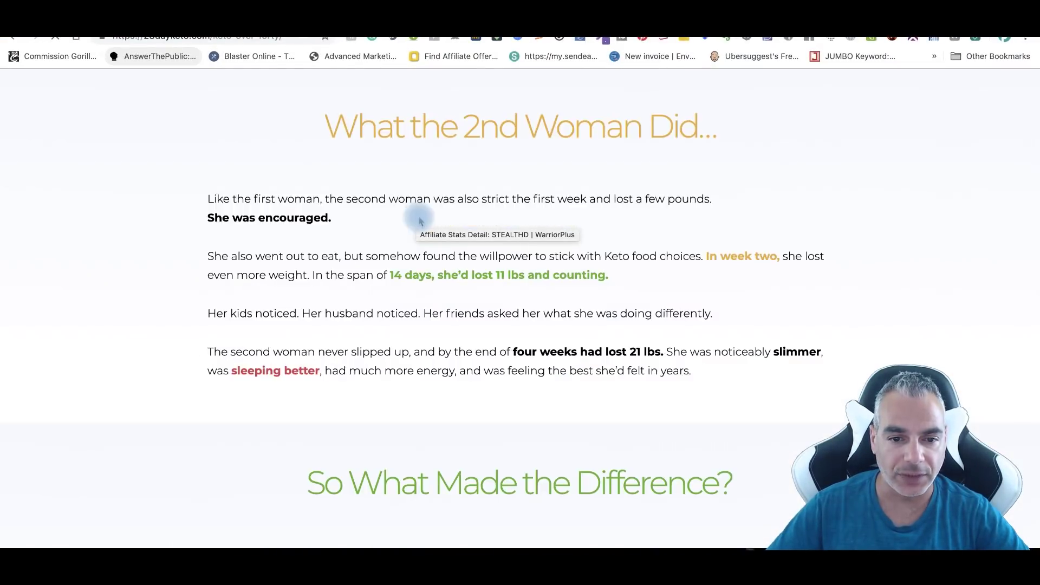
{"action": "scroll", "coordinate": [418, 221], "scroll_direction": "up", "scroll_amount": 20}
{"action": "scroll", "coordinate": [420, 218], "scroll_direction": "down", "scroll_amount": 1}
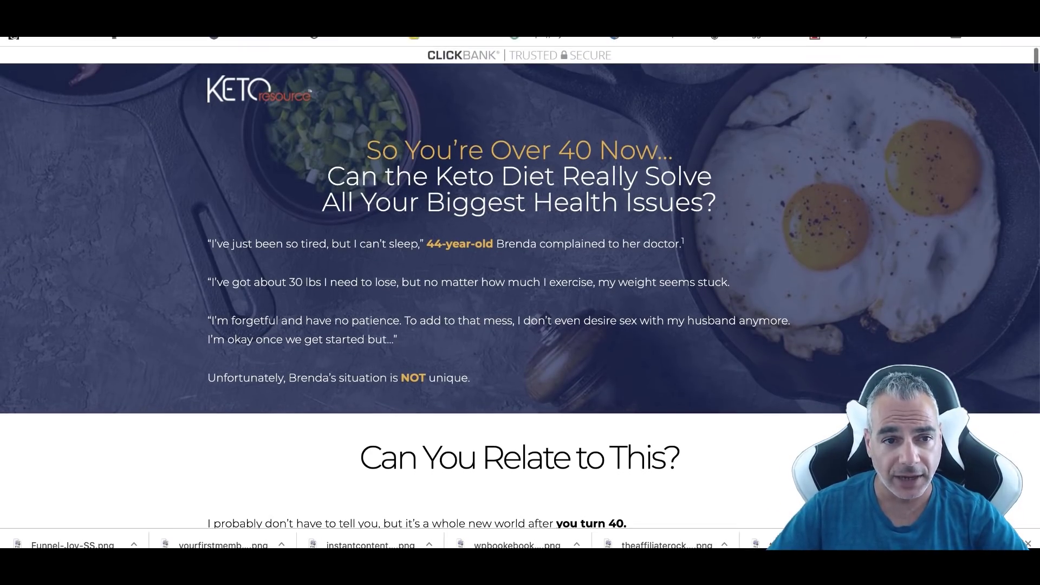
{"action": "right_click", "coordinate": [274, 24]}
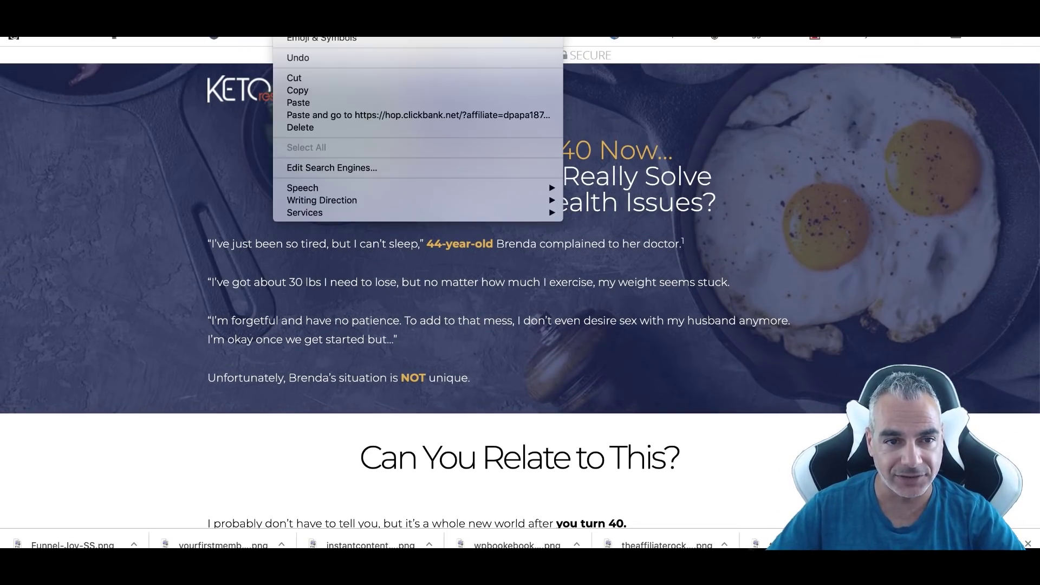
{"action": "left_click", "coordinate": [326, 90]}
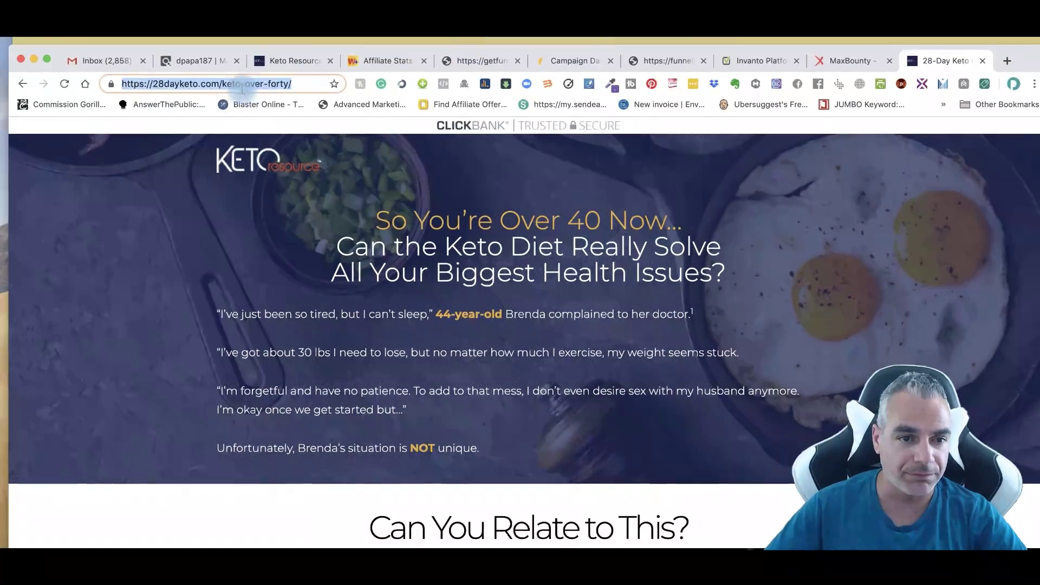
{"action": "right_click", "coordinate": [245, 85]}
{"action": "left_click", "coordinate": [292, 167]}
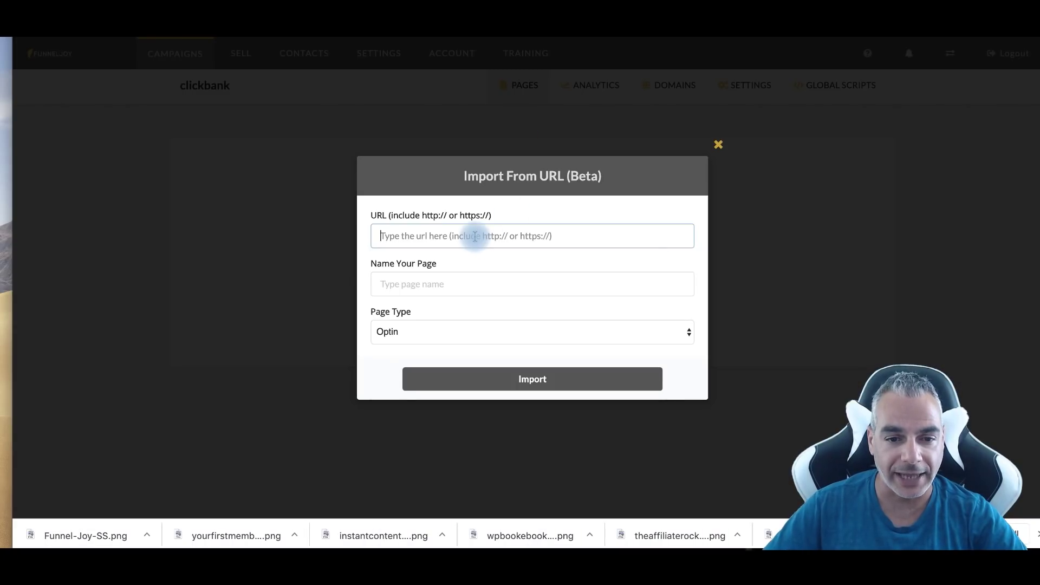
{"action": "key", "text": "super+v"}
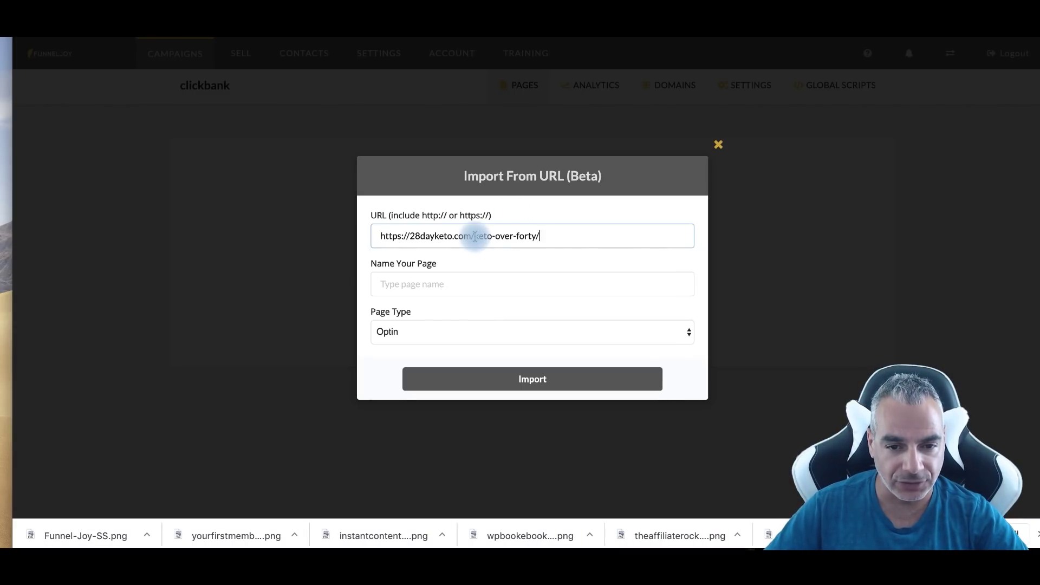
{"action": "left_click", "coordinate": [447, 285]}
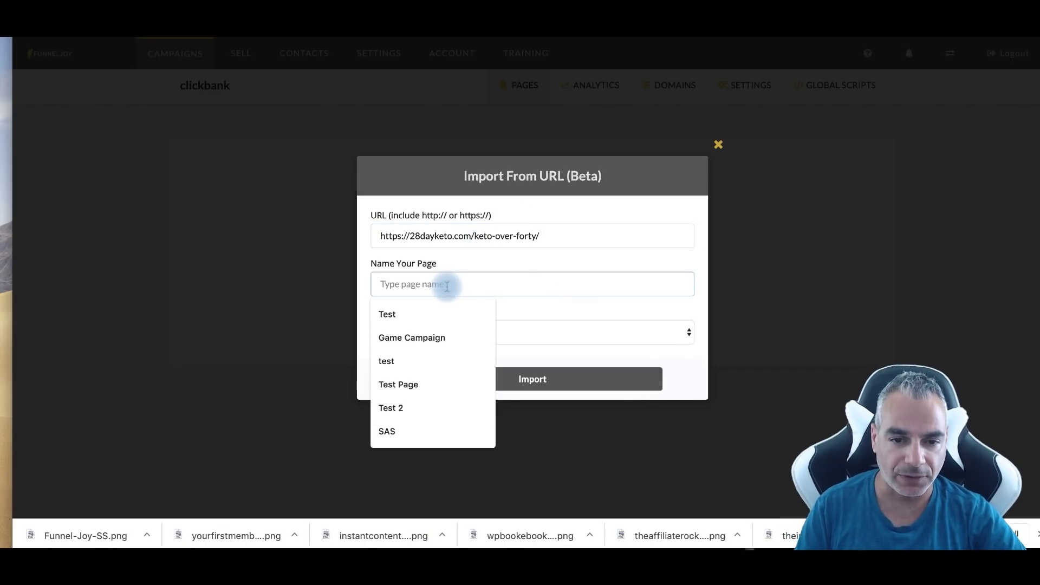
{"action": "type", "text": "28dahketo"}
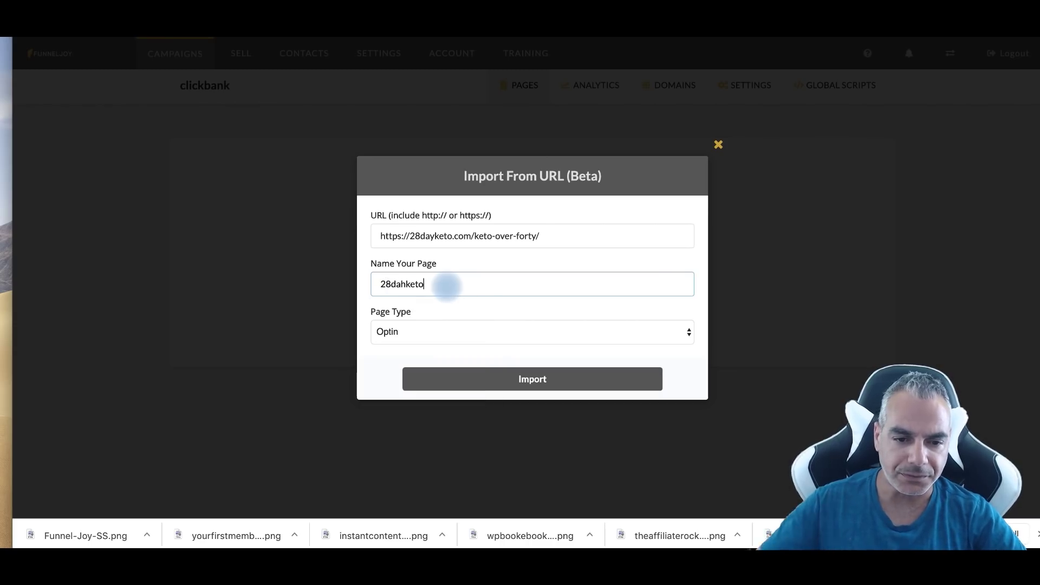
{"action": "left_click", "coordinate": [530, 380]}
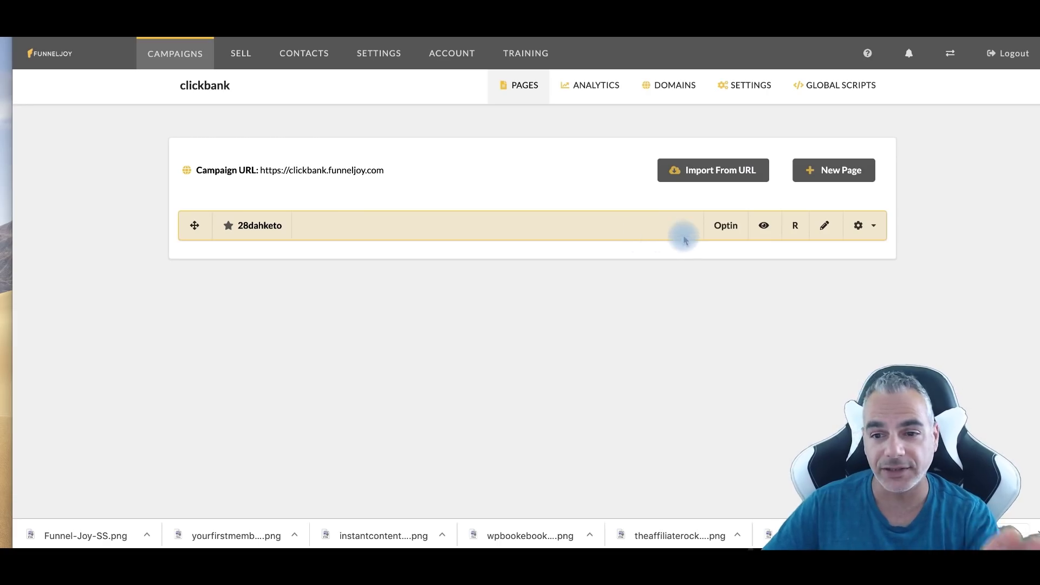
Step: Preview the imported 28dahketo page, go through its content and return to the campaign's page list
{"action": "left_click", "coordinate": [765, 231]}
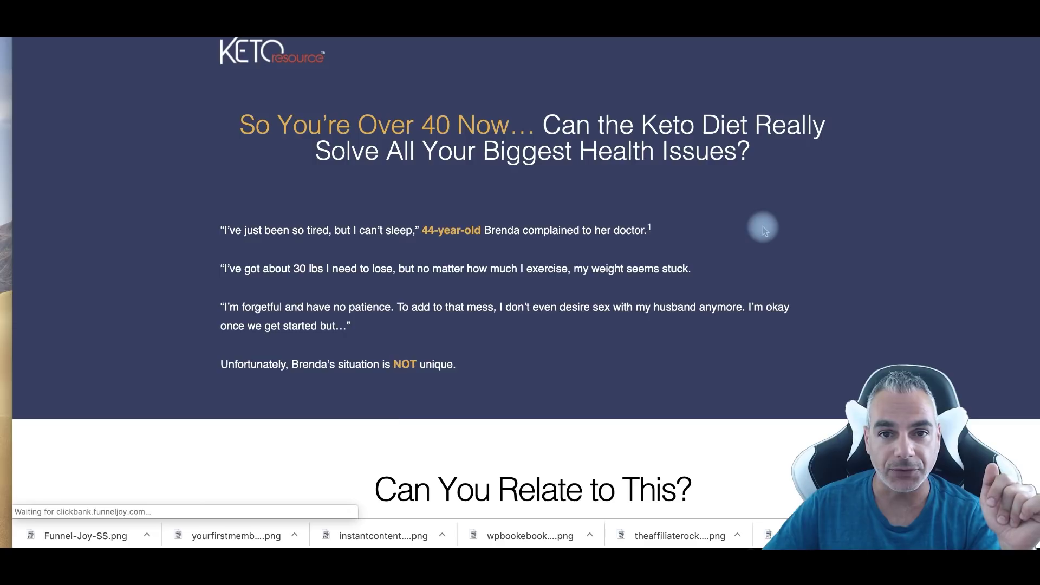
{"action": "scroll", "coordinate": [764, 231], "scroll_direction": "down", "scroll_amount": 20}
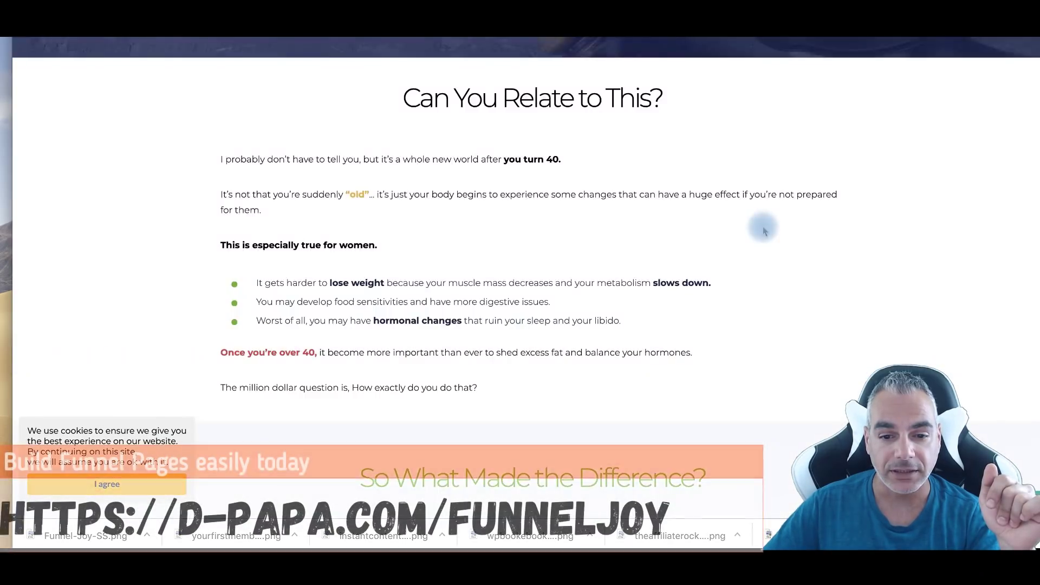
{"action": "scroll", "coordinate": [764, 231], "scroll_direction": "down", "scroll_amount": 15}
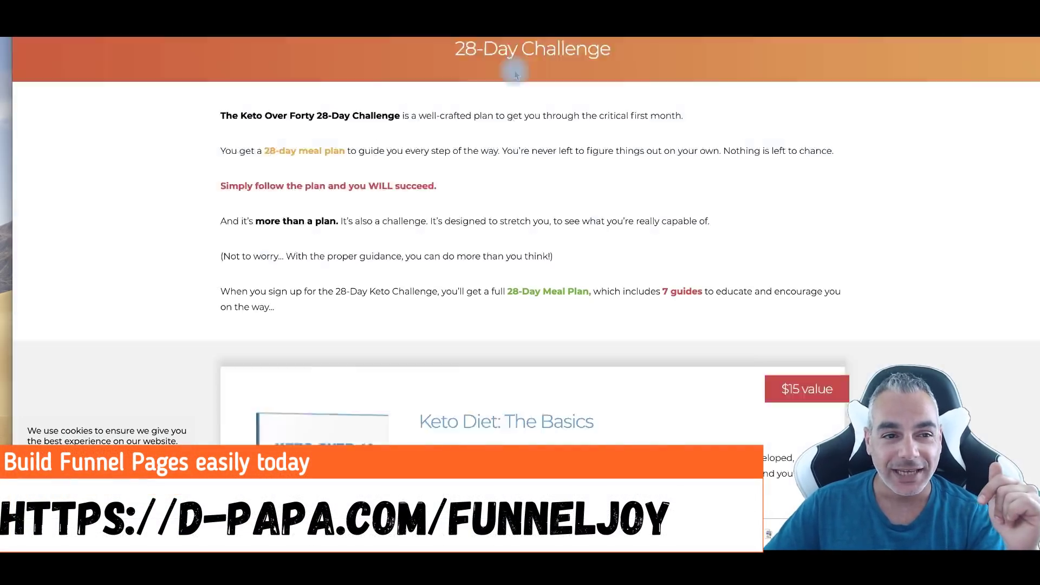
{"action": "scroll", "coordinate": [495, 181], "scroll_direction": "down", "scroll_amount": 5}
{"action": "scroll", "coordinate": [502, 181], "scroll_direction": "up", "scroll_amount": 20}
{"action": "key", "text": "ctrl+w"}
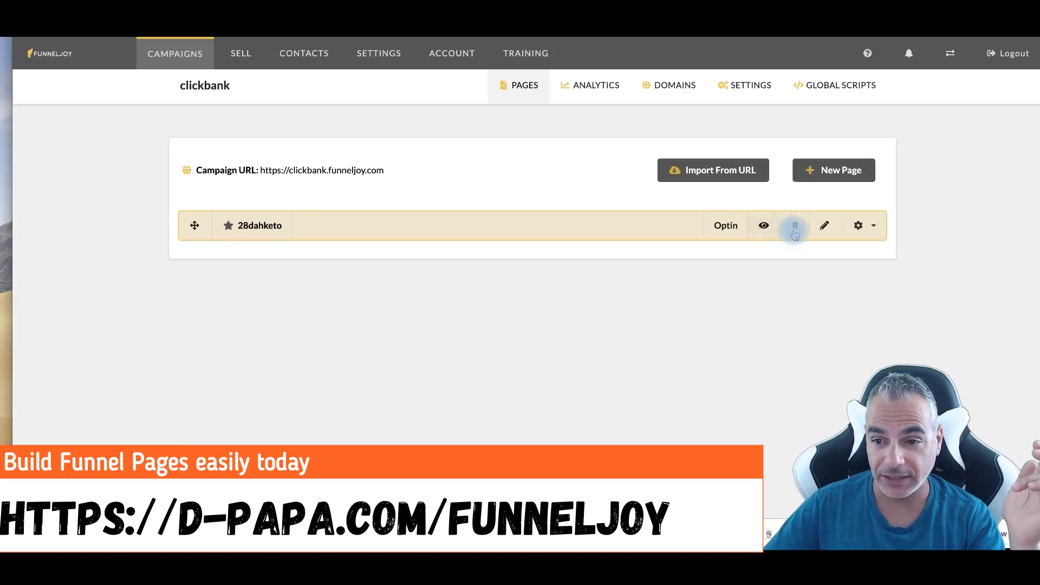
Step: Open the 28dahketo page in the editor and look through its imported sections down to the pricing text
{"action": "left_click", "coordinate": [827, 227]}
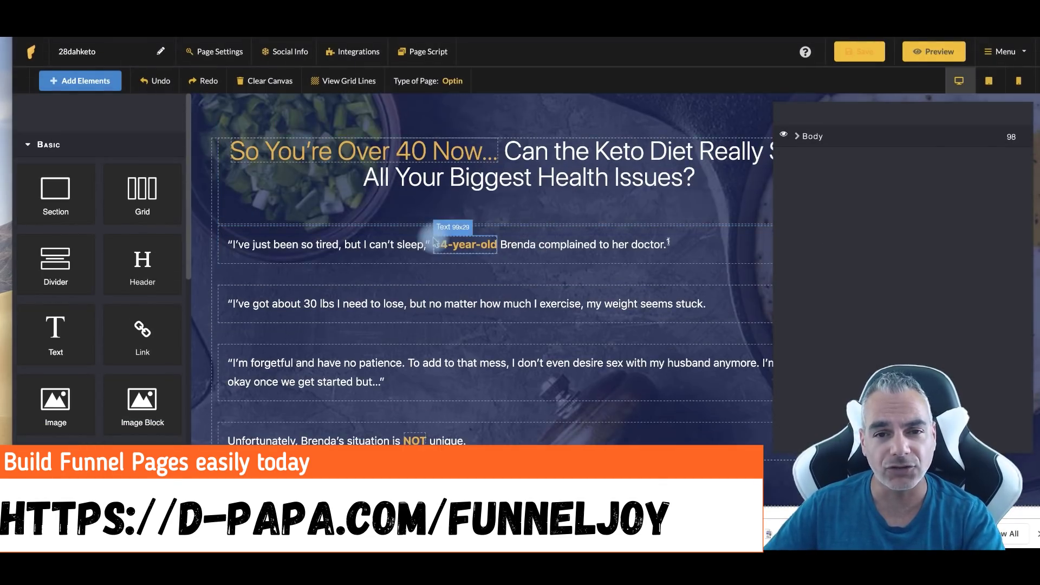
{"action": "scroll", "coordinate": [434, 243], "scroll_direction": "down", "scroll_amount": 8}
{"action": "scroll", "coordinate": [434, 242], "scroll_direction": "up", "scroll_amount": 9}
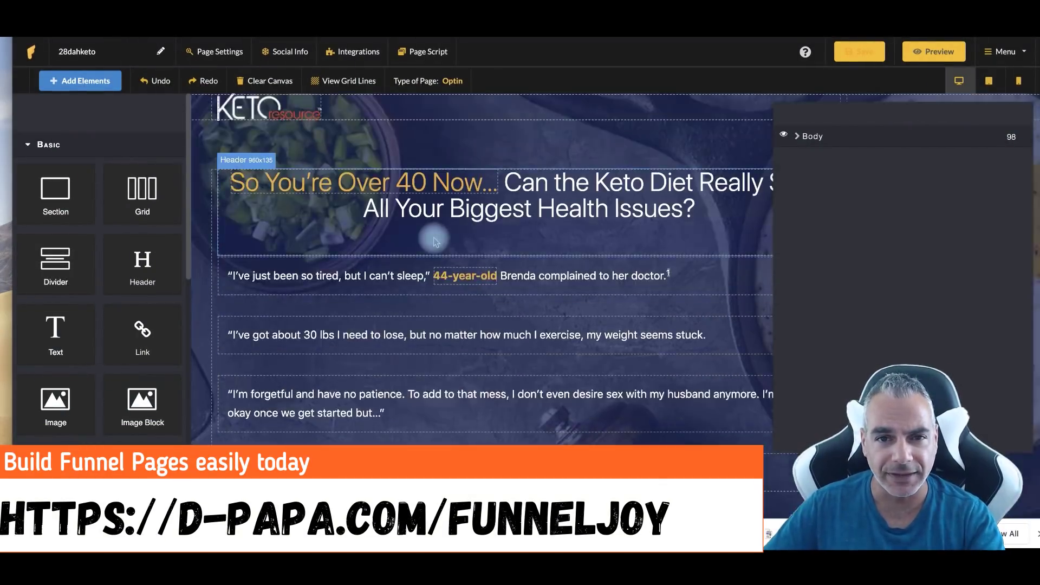
{"action": "scroll", "coordinate": [434, 243], "scroll_direction": "down", "scroll_amount": 15}
{"action": "scroll", "coordinate": [434, 243], "scroll_direction": "down", "scroll_amount": 15}
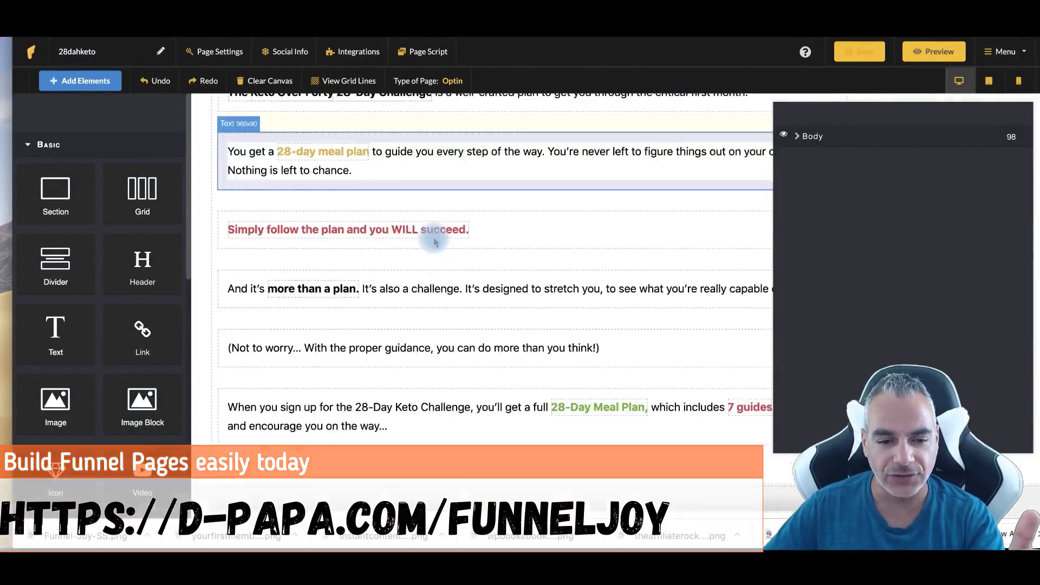
{"action": "scroll", "coordinate": [434, 243], "scroll_direction": "down", "scroll_amount": 15}
{"action": "scroll", "coordinate": [434, 242], "scroll_direction": "down", "scroll_amount": 15}
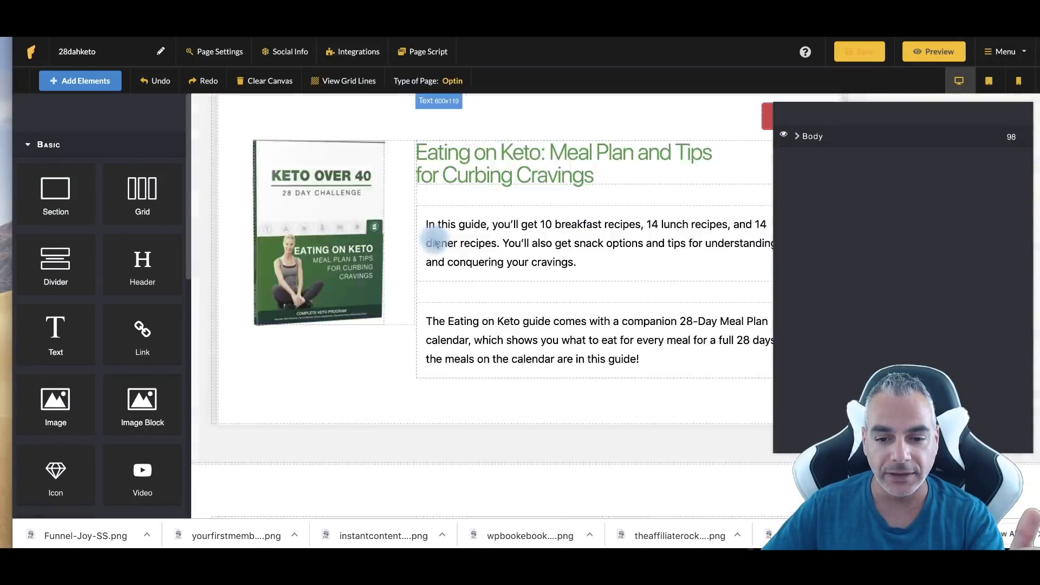
{"action": "scroll", "coordinate": [436, 244], "scroll_direction": "down", "scroll_amount": 10}
{"action": "scroll", "coordinate": [435, 239], "scroll_direction": "down", "scroll_amount": 15}
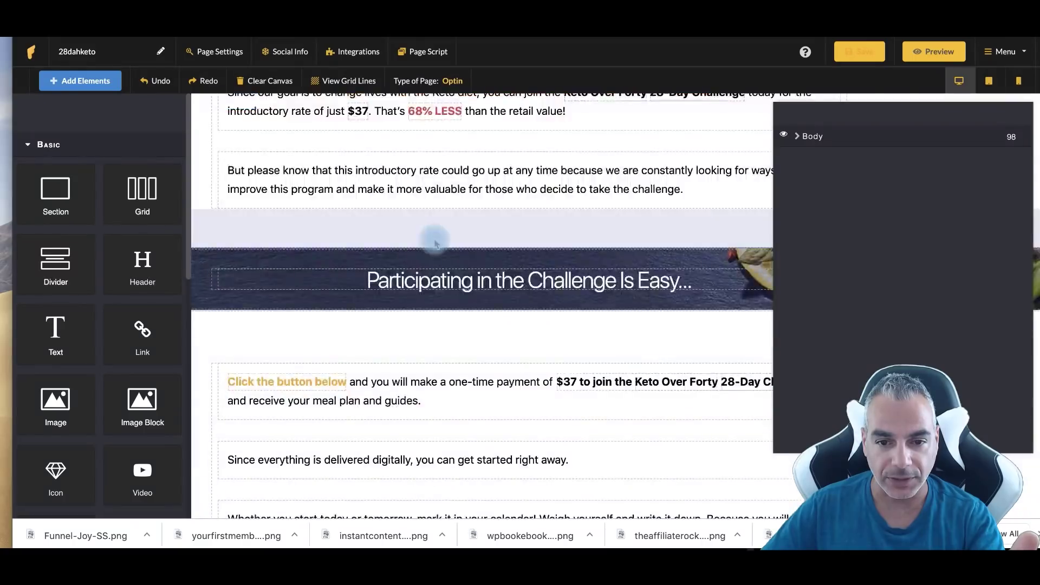
Step: Change the text of the GET ACCESS NOW button above the cost section to TRY IT NOW
{"action": "scroll", "coordinate": [401, 228], "scroll_direction": "up", "scroll_amount": 9}
{"action": "left_click", "coordinate": [375, 210]}
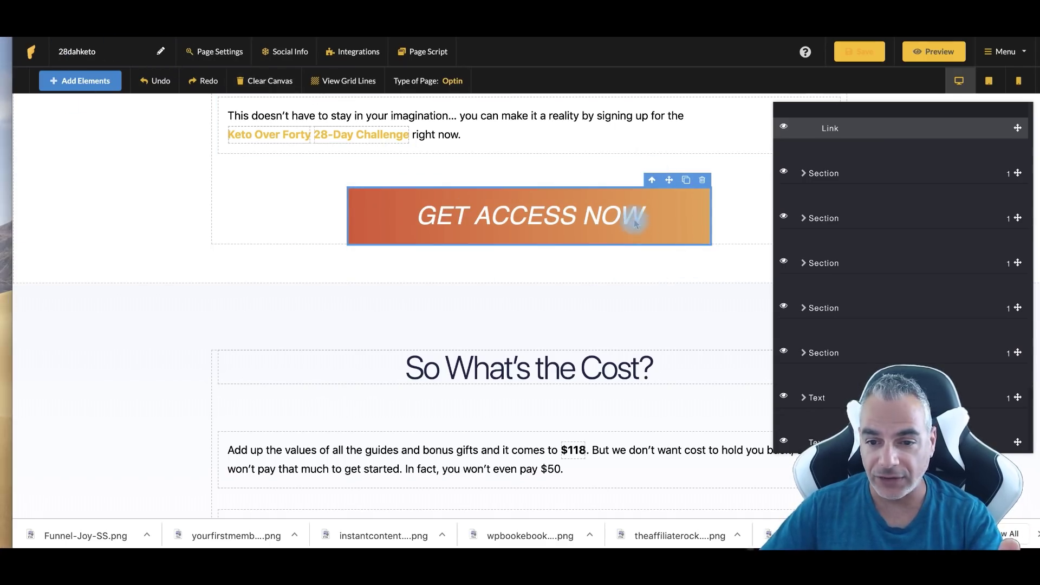
{"action": "left_click_drag", "start_coordinate": [643, 215], "coordinate": [480, 216]}
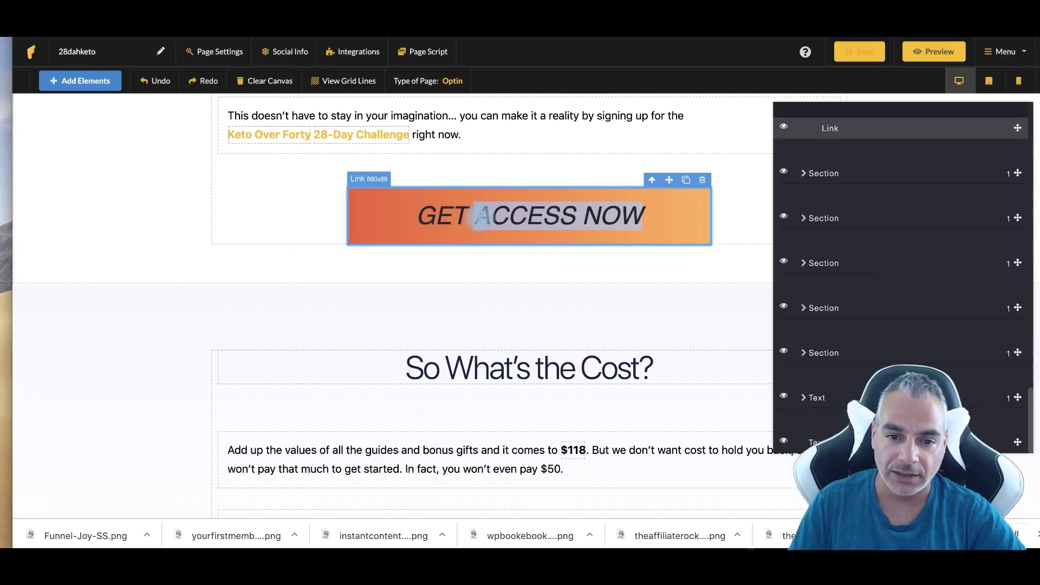
{"action": "key", "text": "BackSpace"}
{"action": "type", "text": "TRY IT NOW"}
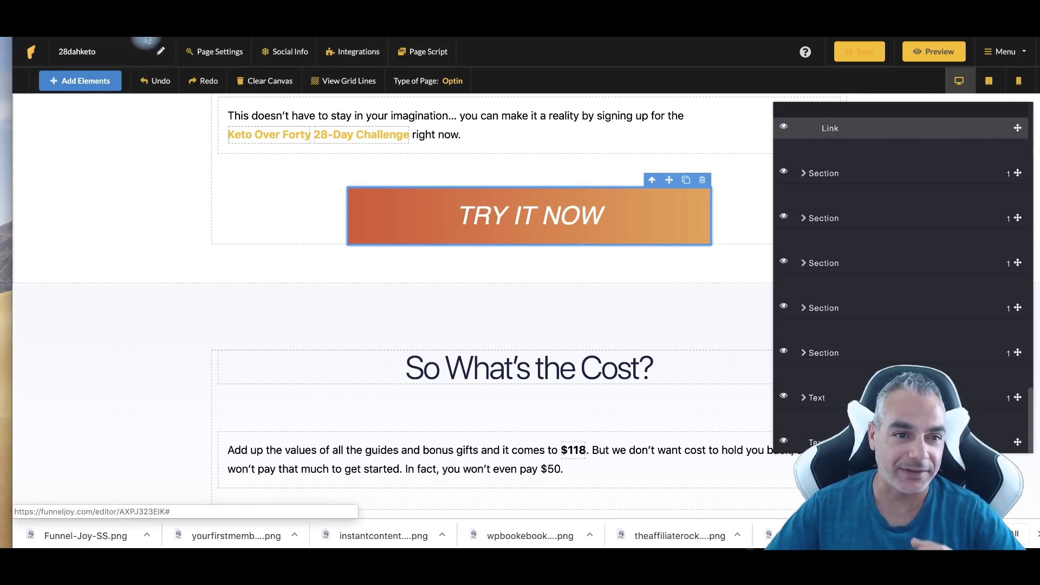
Step: Browse the Basic, Extra and Forms elements that can be added to the page
{"action": "left_click", "coordinate": [85, 81]}
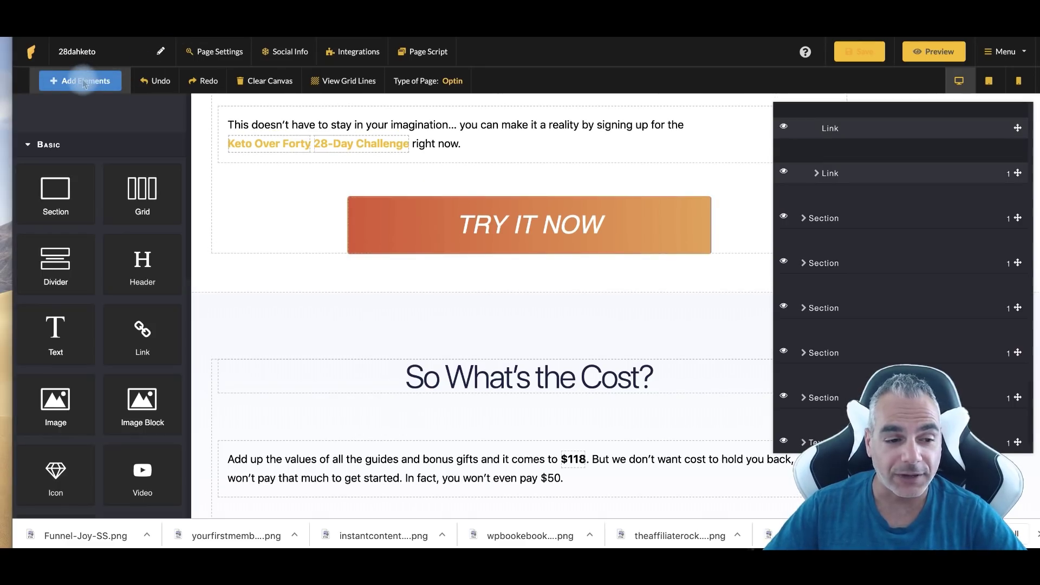
{"action": "scroll", "coordinate": [80, 320], "scroll_direction": "down", "scroll_amount": 5}
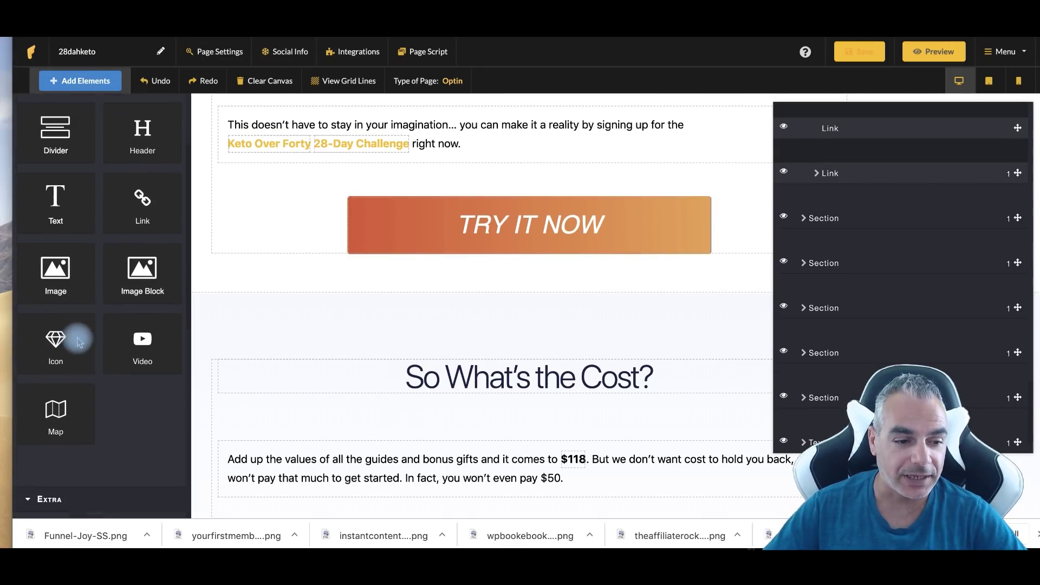
{"action": "scroll", "coordinate": [77, 340], "scroll_direction": "down", "scroll_amount": 6}
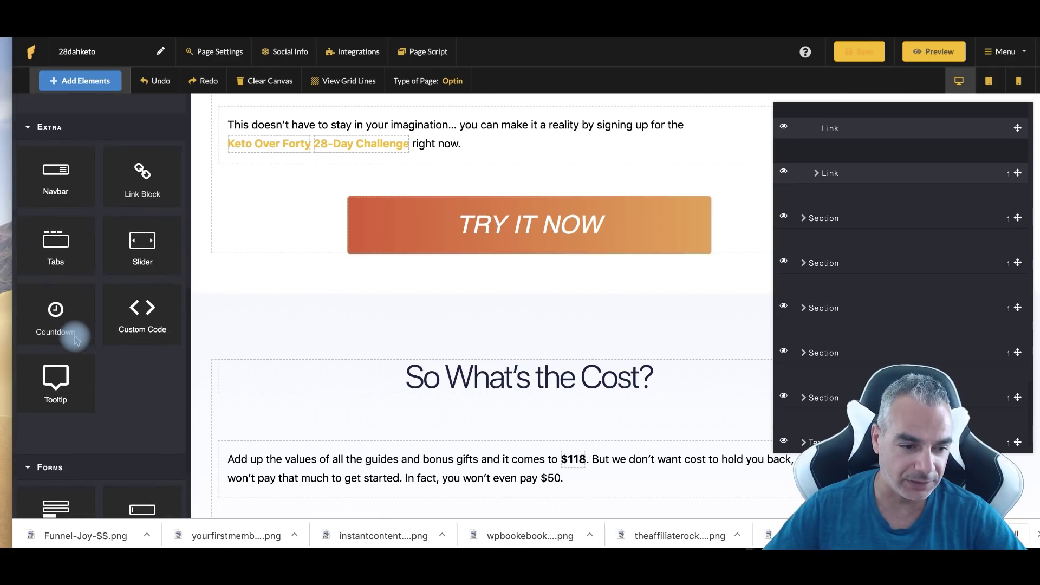
{"action": "scroll", "coordinate": [76, 339], "scroll_direction": "down", "scroll_amount": 3}
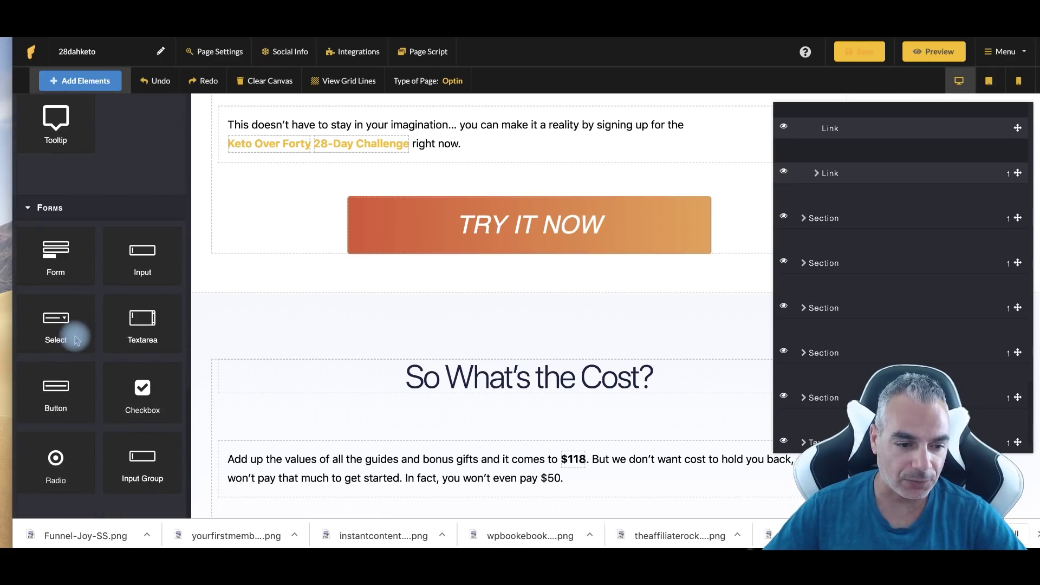
{"action": "scroll", "coordinate": [97, 441], "scroll_direction": "up", "scroll_amount": 1}
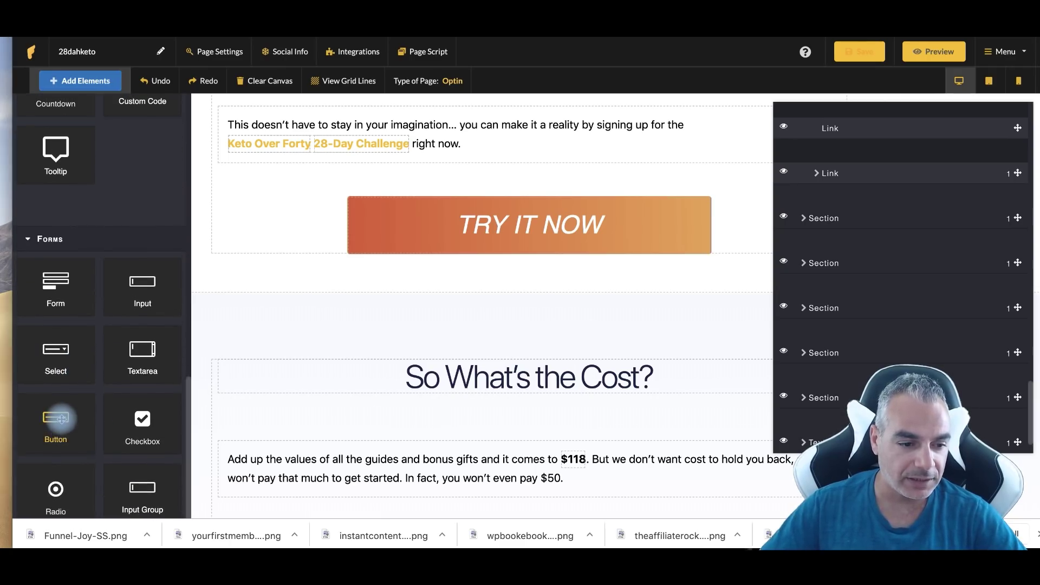
{"action": "left_click_drag", "start_coordinate": [60, 418], "coordinate": [57, 45]}
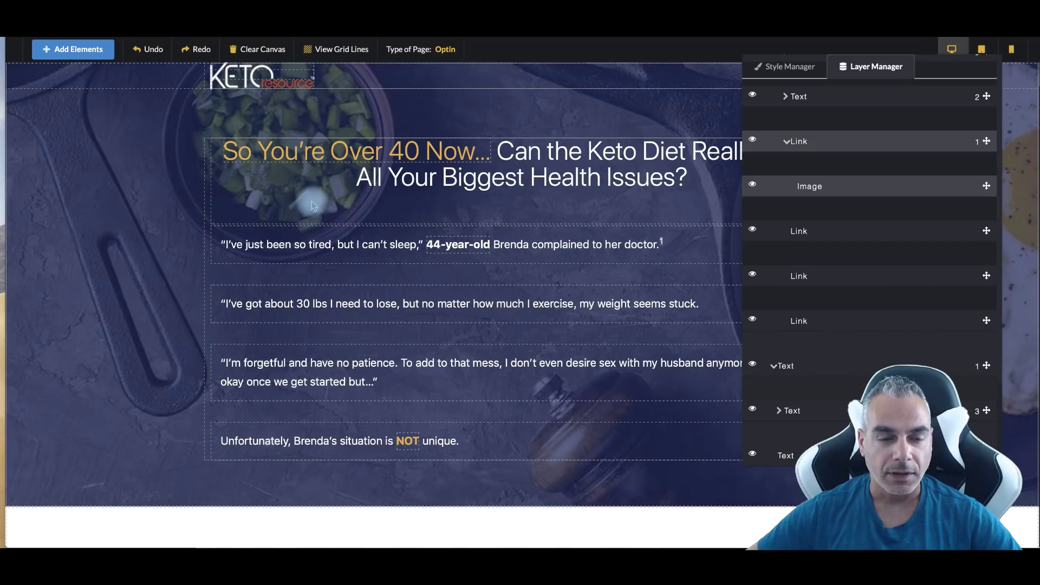
Step: Select the GET ACCESS NOW button above "So What's the Cost?" and show its style settings
{"action": "scroll", "coordinate": [573, 303], "scroll_direction": "down", "scroll_amount": 3}
{"action": "scroll", "coordinate": [573, 304], "scroll_direction": "down", "scroll_amount": 20}
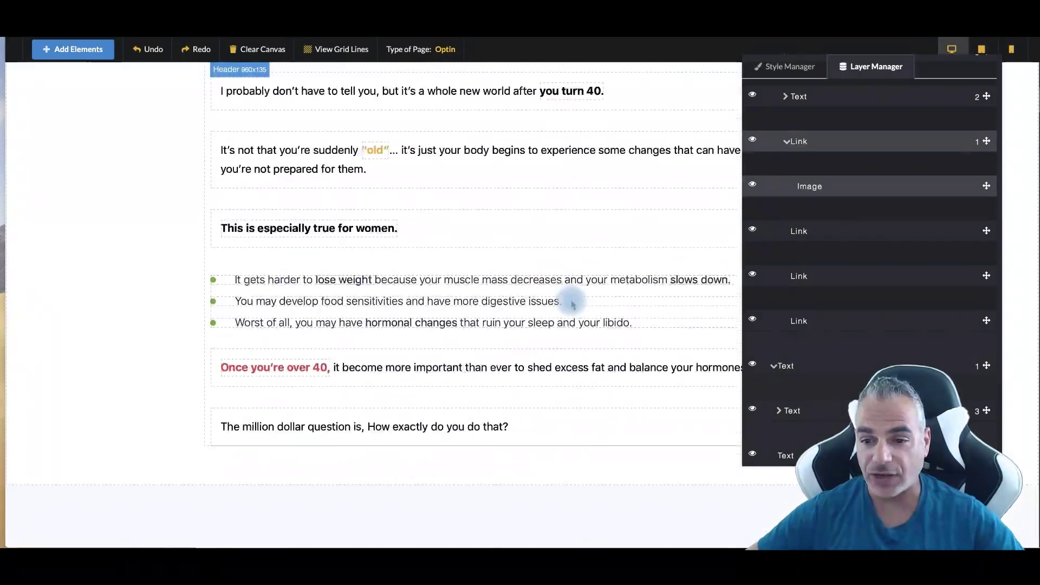
{"action": "scroll", "coordinate": [572, 305], "scroll_direction": "down", "scroll_amount": 20}
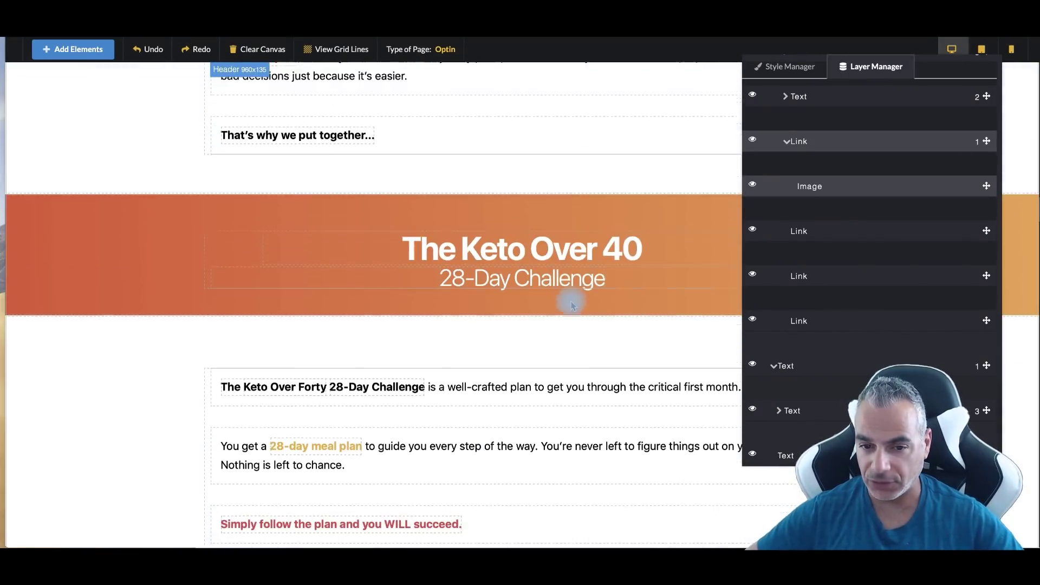
{"action": "scroll", "coordinate": [573, 305], "scroll_direction": "down", "scroll_amount": 20}
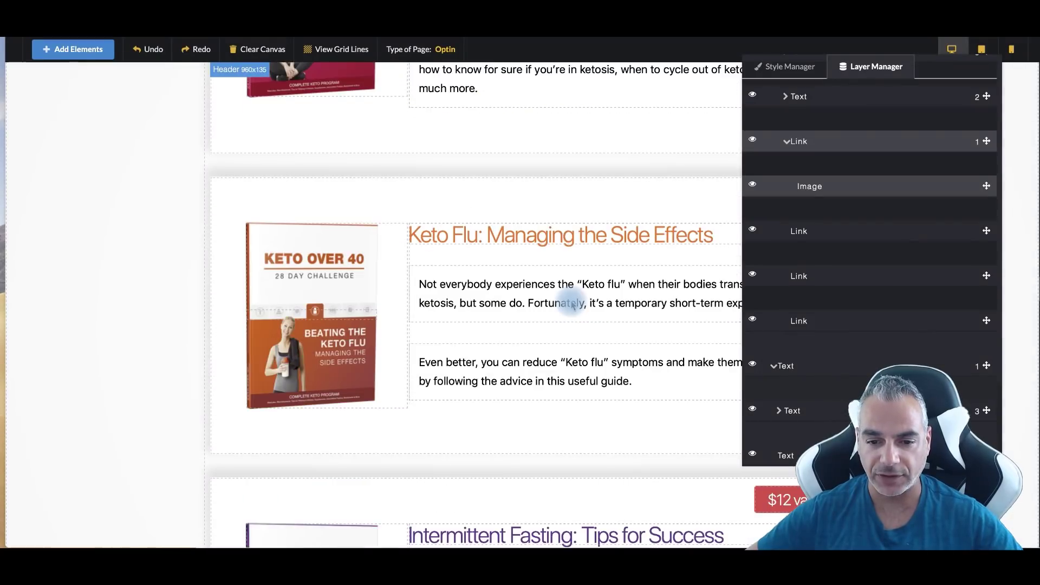
{"action": "scroll", "coordinate": [573, 305], "scroll_direction": "down", "scroll_amount": 20}
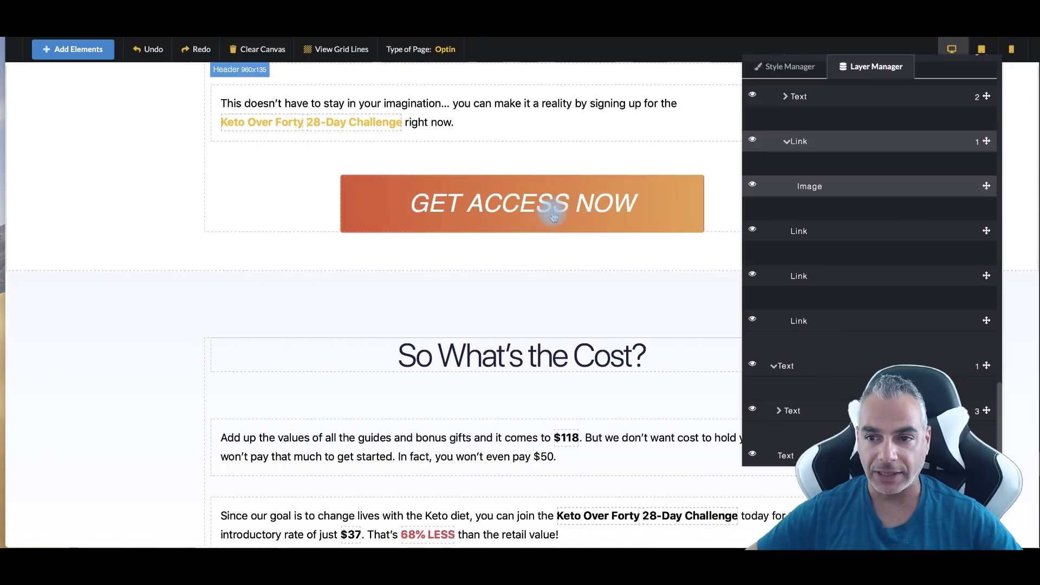
{"action": "left_click", "coordinate": [551, 214]}
{"action": "left_click", "coordinate": [791, 67]}
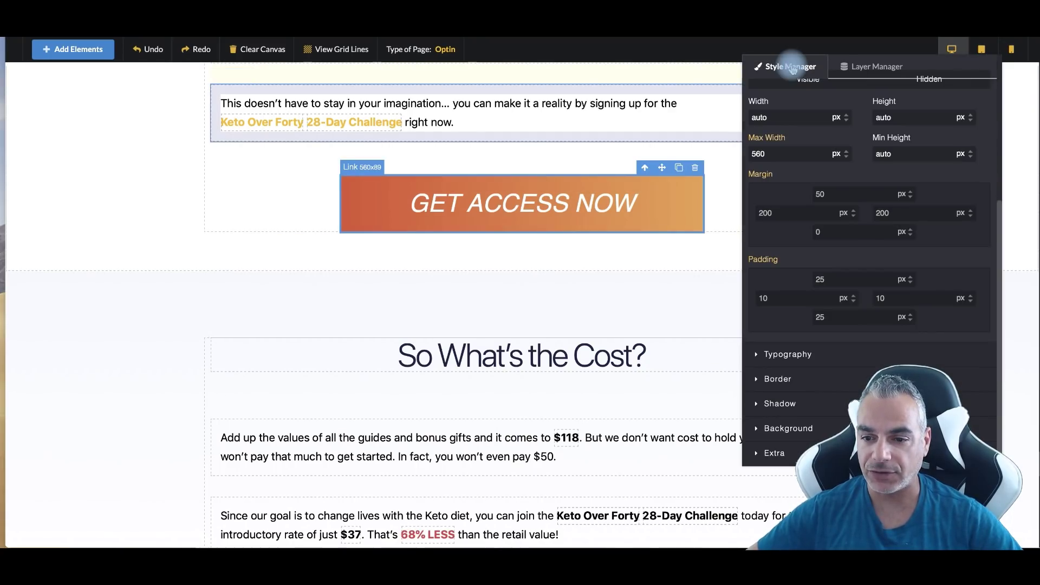
{"action": "left_click", "coordinate": [582, 206]}
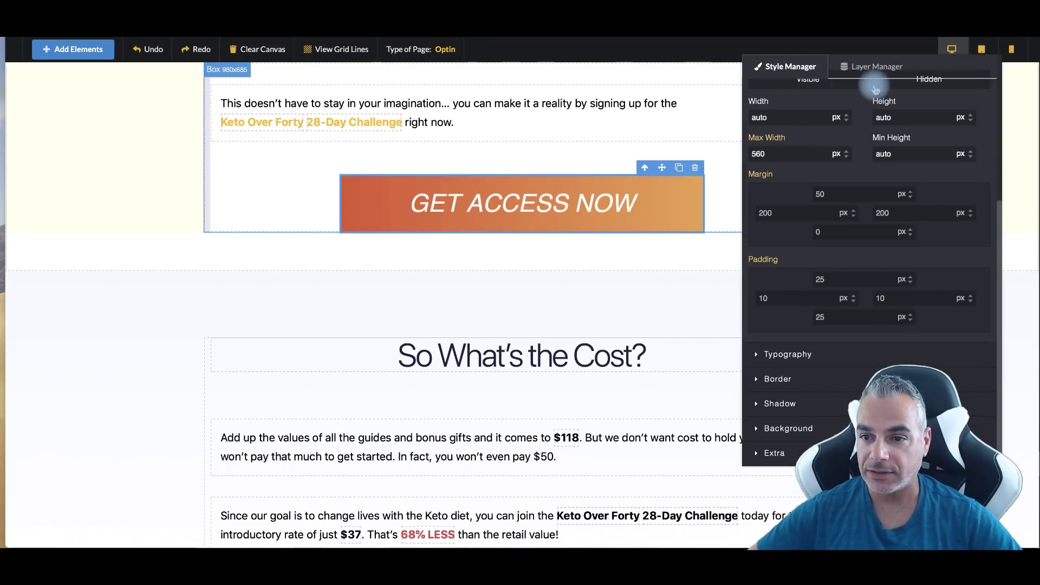
Step: Replace the GET ACCESS NOW button's Href with the ClickBank affiliate hoplink that uses tid=FUNJOYLANDER
{"action": "scroll", "coordinate": [848, 279], "scroll_direction": "up", "scroll_amount": 1}
{"action": "scroll", "coordinate": [846, 281], "scroll_direction": "down", "scroll_amount": 1}
{"action": "left_click", "coordinate": [780, 354]}
{"action": "scroll", "coordinate": [786, 244], "scroll_direction": "up", "scroll_amount": 5}
{"action": "left_click_drag", "start_coordinate": [827, 208], "coordinate": [981, 208]}
{"action": "key", "text": "BackSpace"}
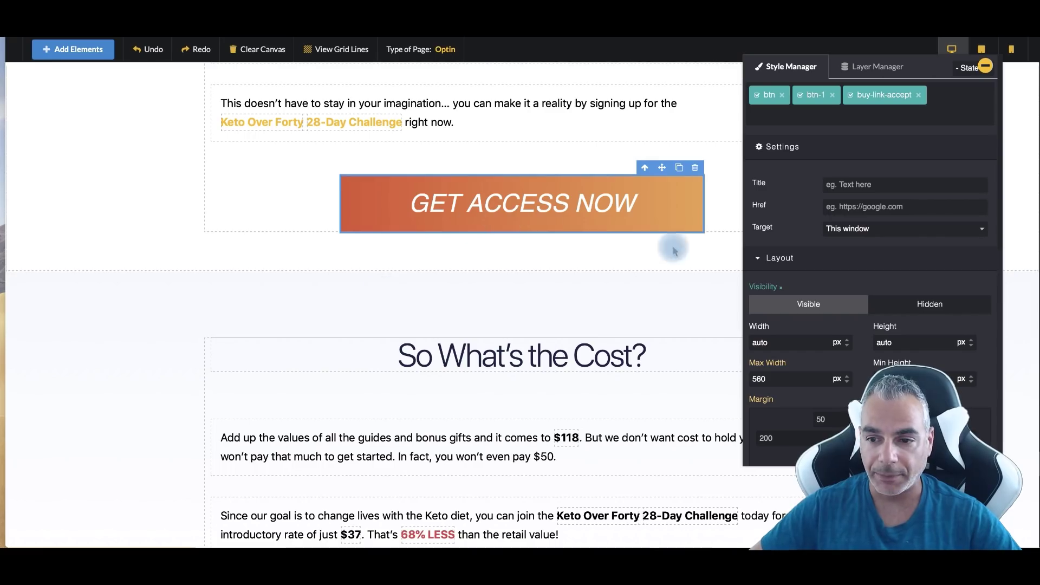
{"action": "left_click", "coordinate": [889, 207]}
{"action": "key", "text": "ctrl+v"}
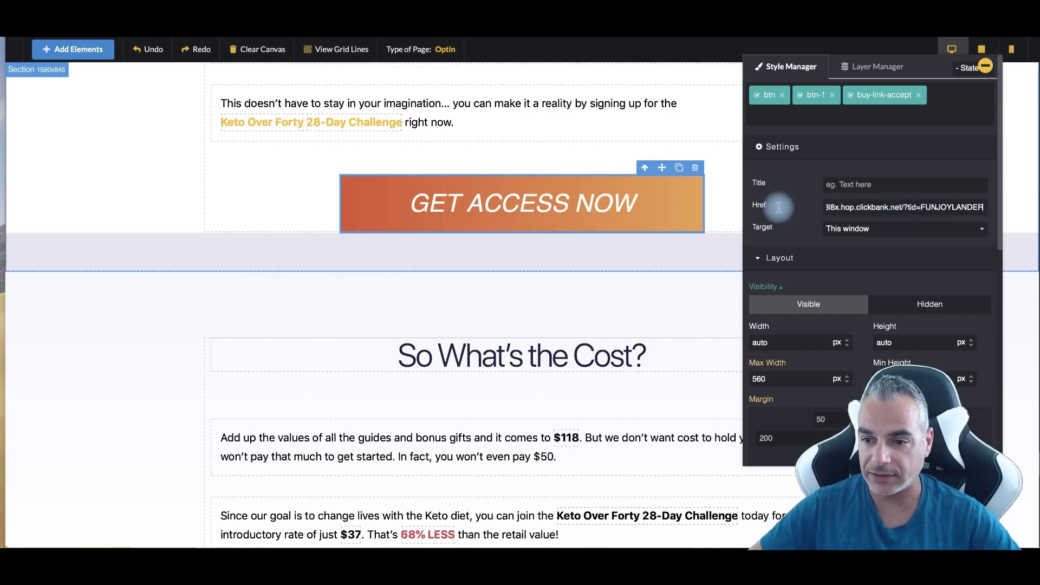
Step: Preview the edited keto page and follow its GET ACCESS NOW button above the cost section to the offer page
{"action": "key", "text": "Home"}
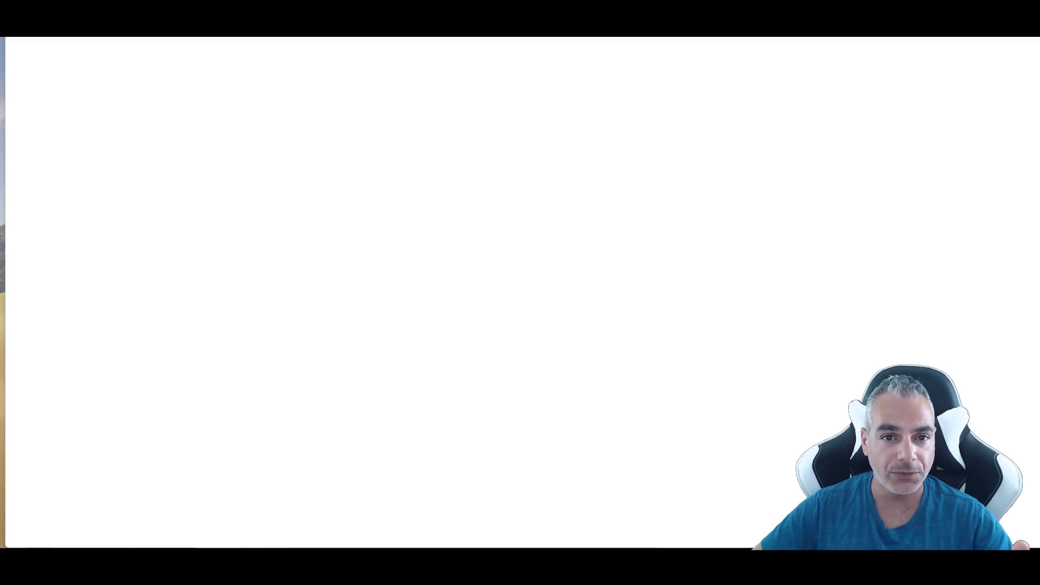
{"action": "scroll", "coordinate": [450, 158], "scroll_direction": "down", "scroll_amount": 10}
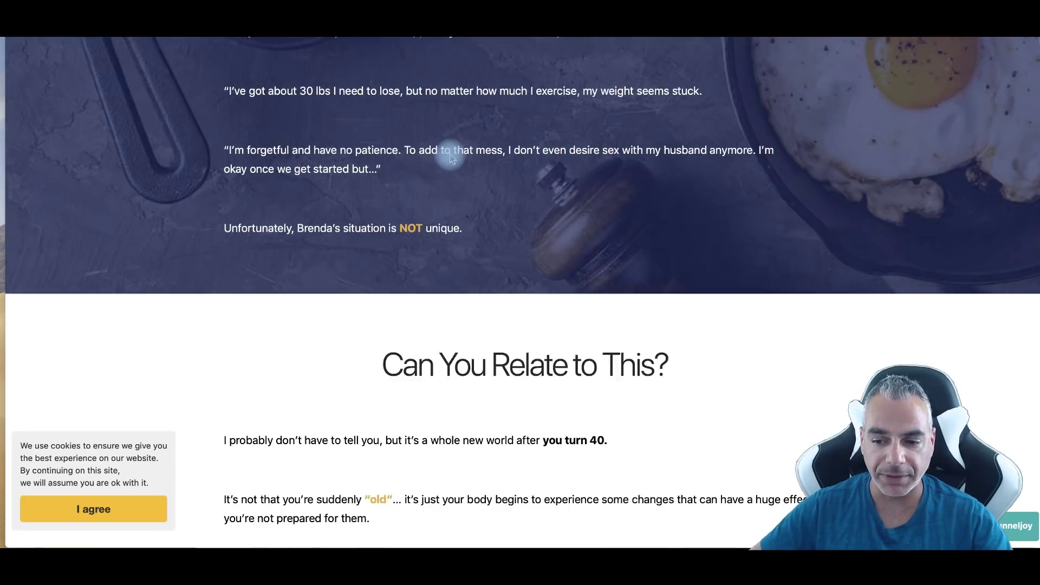
{"action": "scroll", "coordinate": [450, 159], "scroll_direction": "down", "scroll_amount": 15}
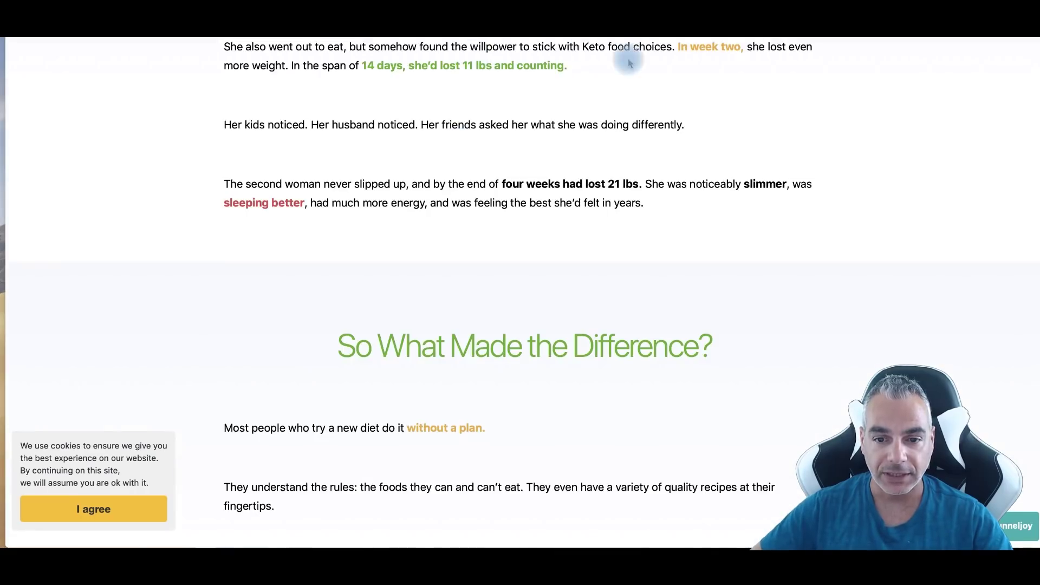
{"action": "scroll", "coordinate": [614, 86], "scroll_direction": "down", "scroll_amount": 15}
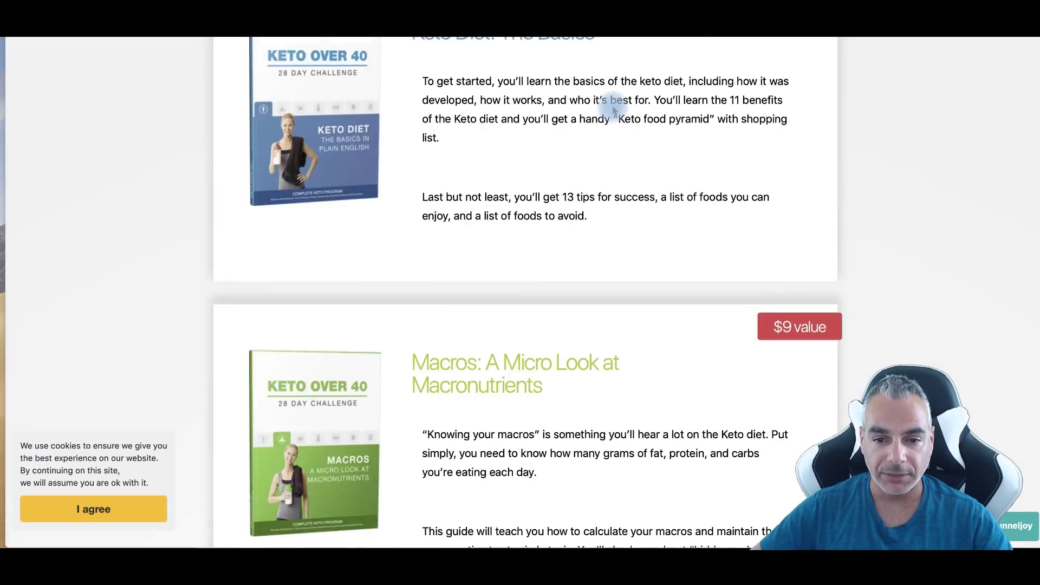
{"action": "scroll", "coordinate": [613, 113], "scroll_direction": "down", "scroll_amount": 20}
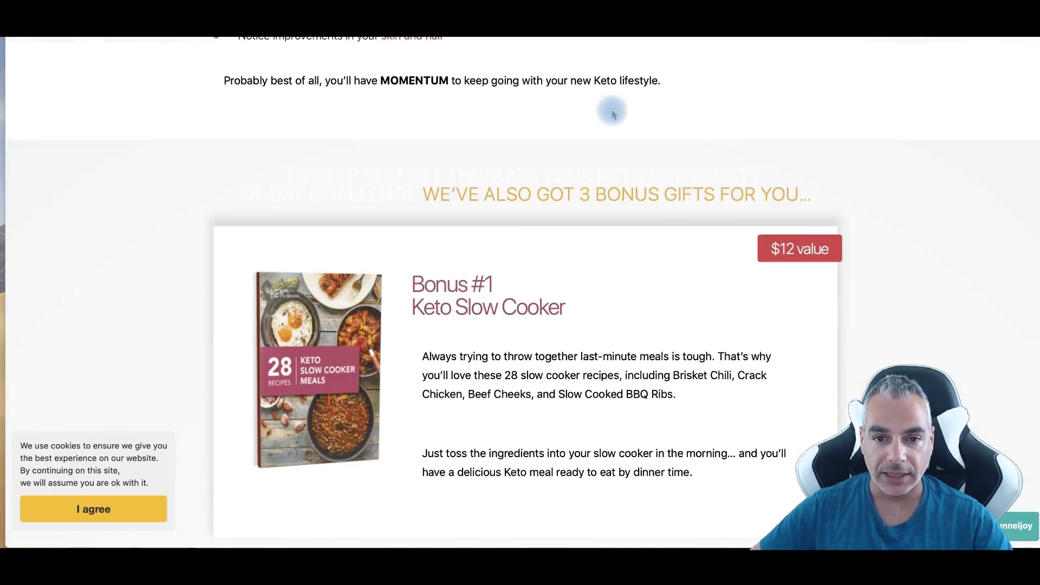
{"action": "scroll", "coordinate": [614, 108], "scroll_direction": "down", "scroll_amount": 20}
{"action": "scroll", "coordinate": [609, 174], "scroll_direction": "up", "scroll_amount": 10}
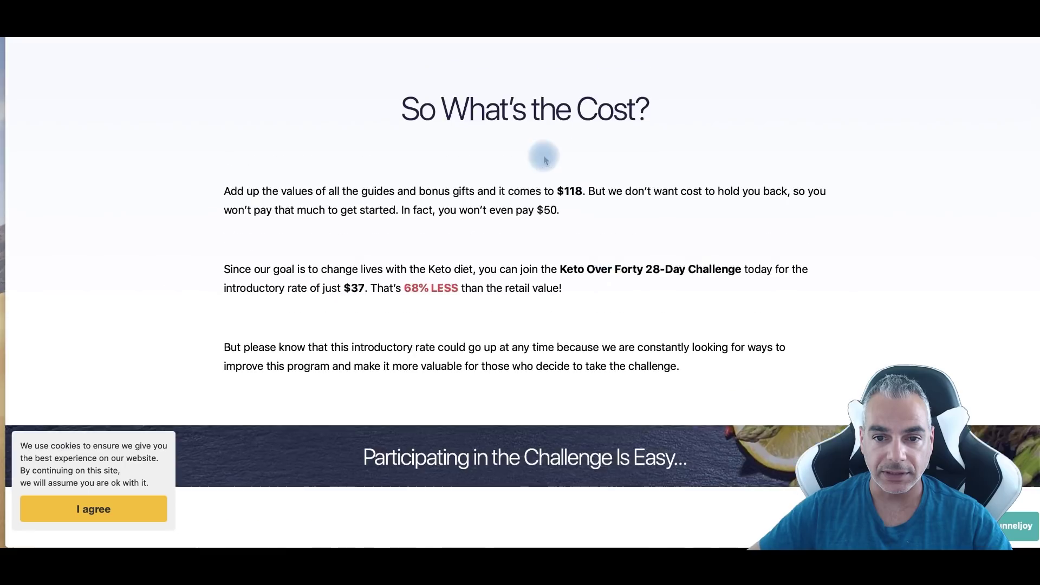
{"action": "scroll", "coordinate": [536, 166], "scroll_direction": "up", "scroll_amount": 1}
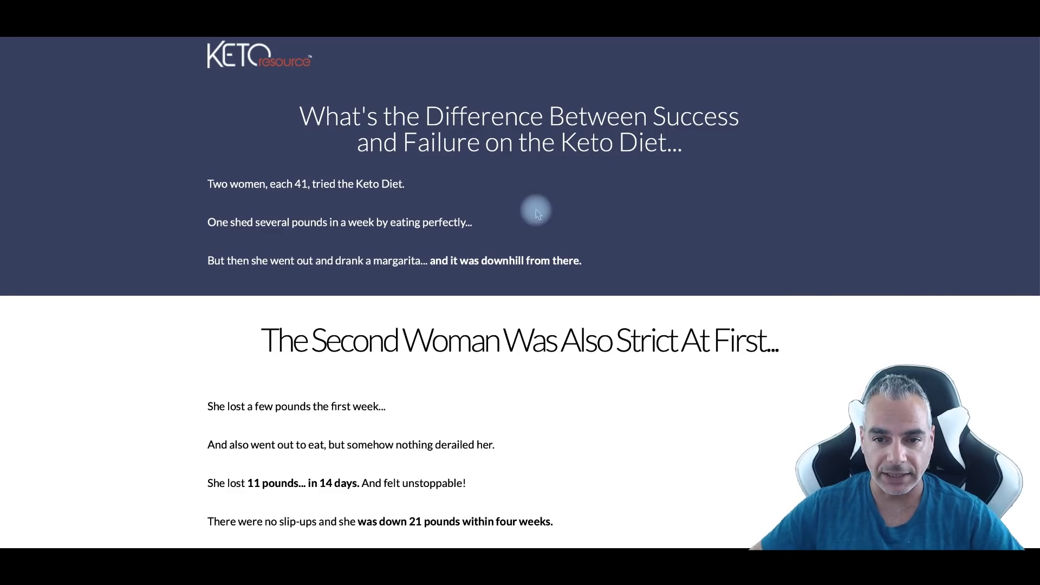
Step: Open the secure checkout through the GET ACCESS NOW button at the end of the 28-Day Keto Challenge offer page
{"action": "scroll", "coordinate": [539, 204], "scroll_direction": "down", "scroll_amount": 15}
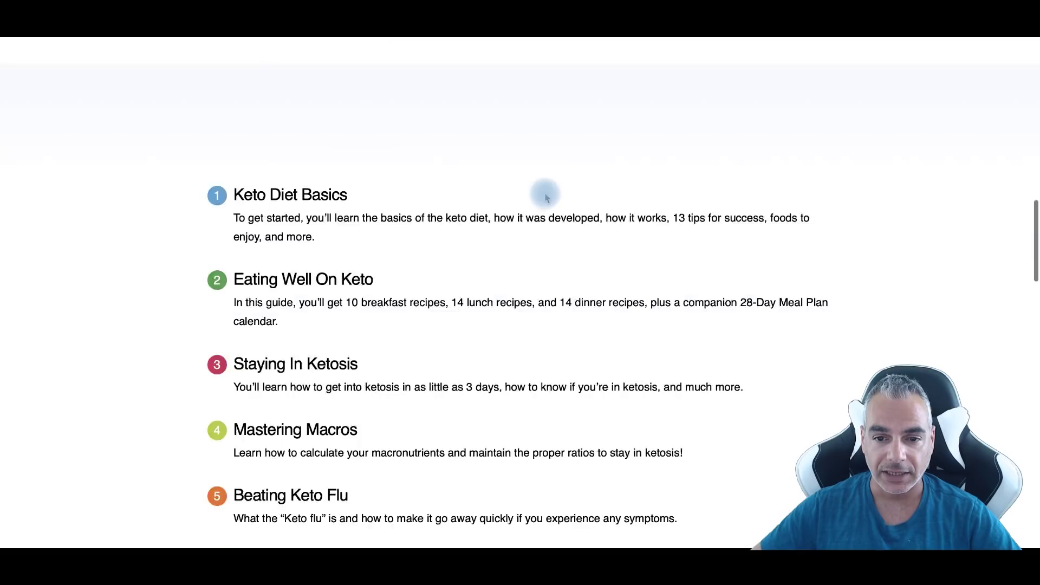
{"action": "scroll", "coordinate": [549, 194], "scroll_direction": "down", "scroll_amount": 20}
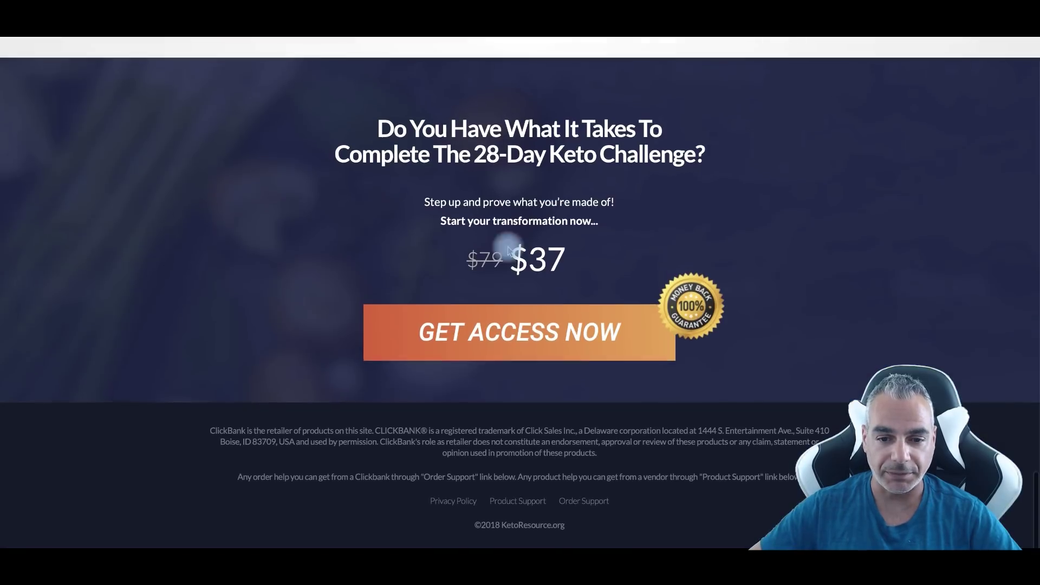
{"action": "left_click", "coordinate": [531, 328]}
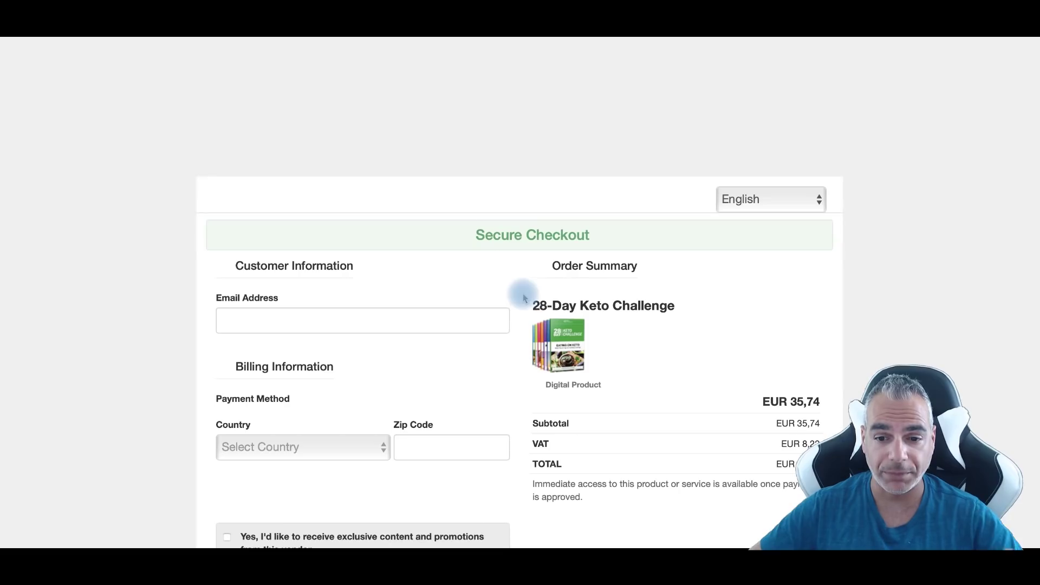
Step: Check the affiliate and tracking ID line below the checkout's terms of sale at an enlarged size
{"action": "scroll", "coordinate": [494, 284], "scroll_direction": "down", "scroll_amount": 7}
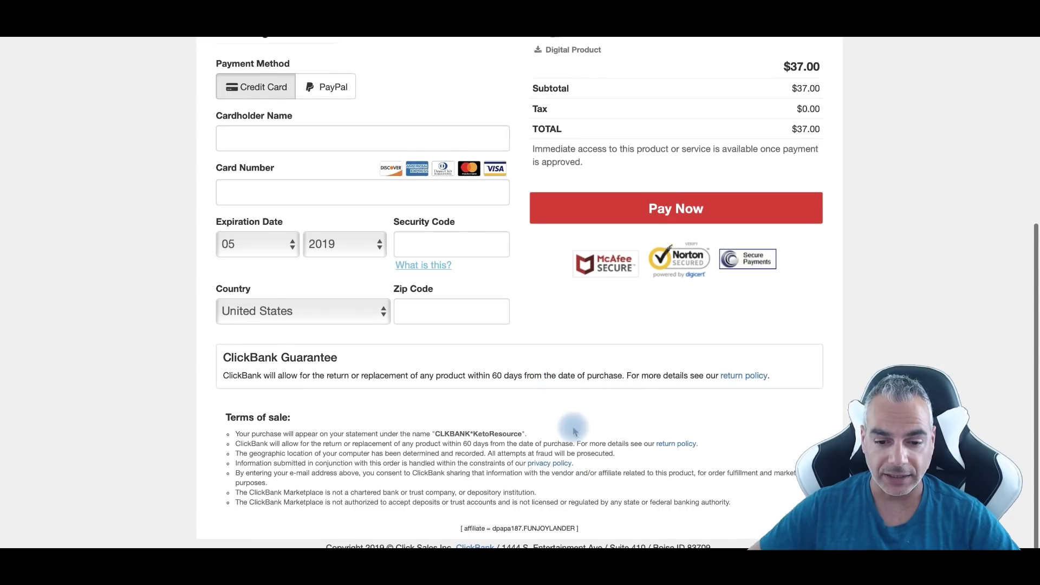
{"action": "left_click_drag", "start_coordinate": [493, 525], "coordinate": [556, 530]}
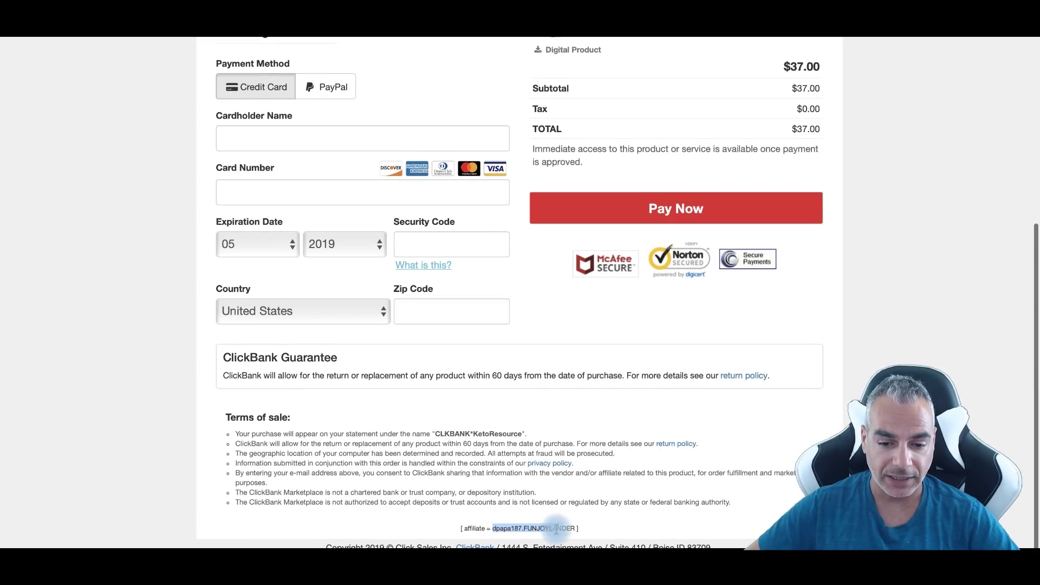
{"action": "key", "text": "super+equal"}
{"action": "key", "text": "super+equal"}
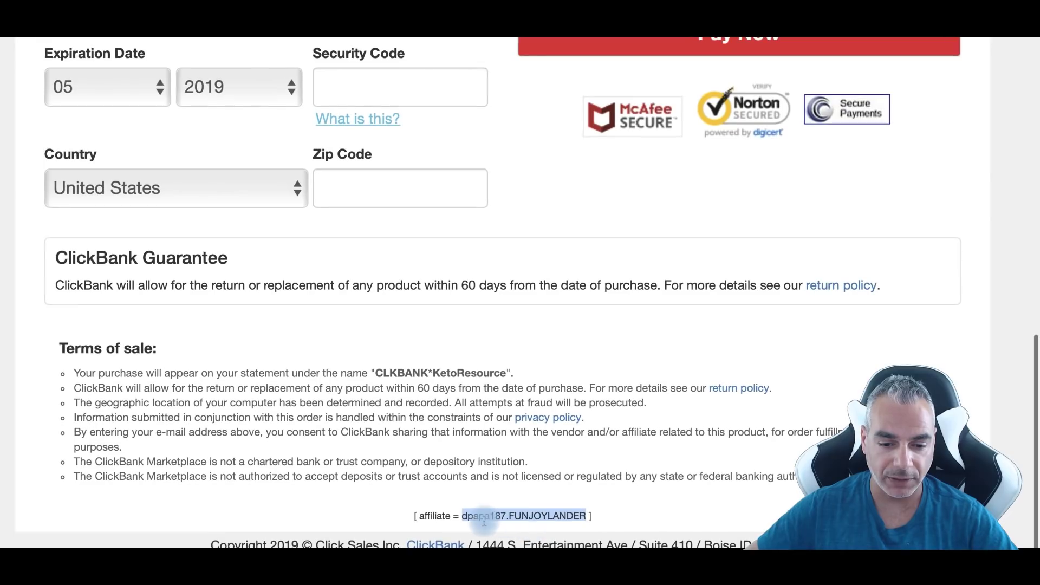
{"action": "left_click_drag", "start_coordinate": [464, 516], "coordinate": [592, 516]}
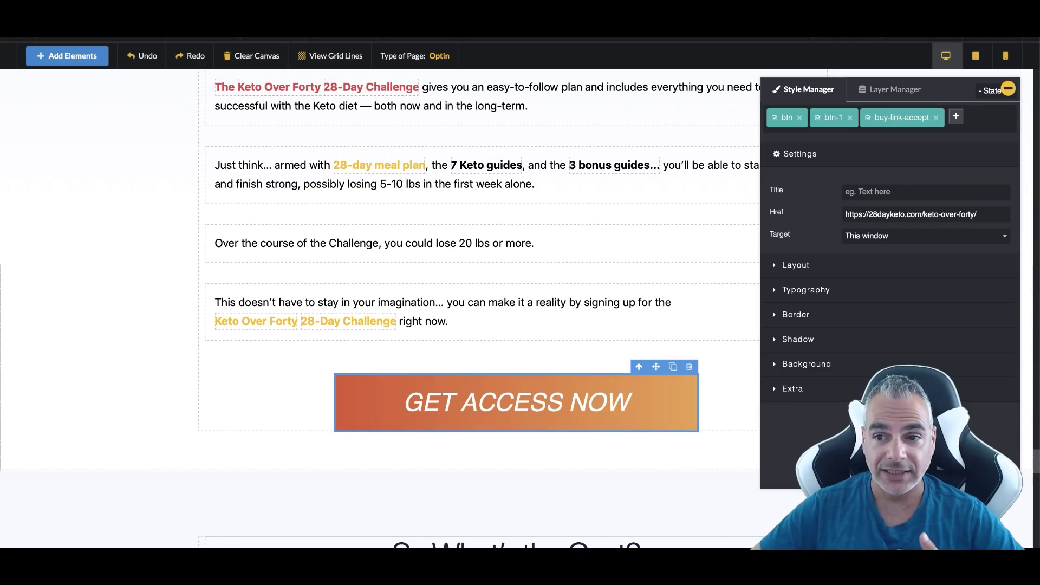
Step: Preview the ketoover40 page from the im campaign's page list
{"action": "scroll", "coordinate": [476, 309], "scroll_direction": "up", "scroll_amount": 10}
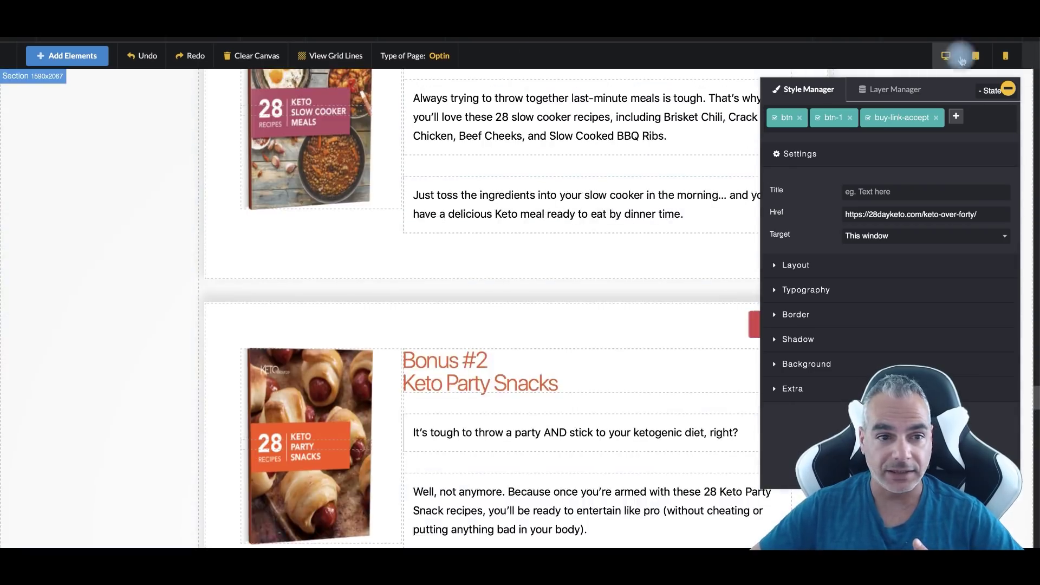
{"action": "scroll", "coordinate": [152, 87], "scroll_direction": "up", "scroll_amount": 15}
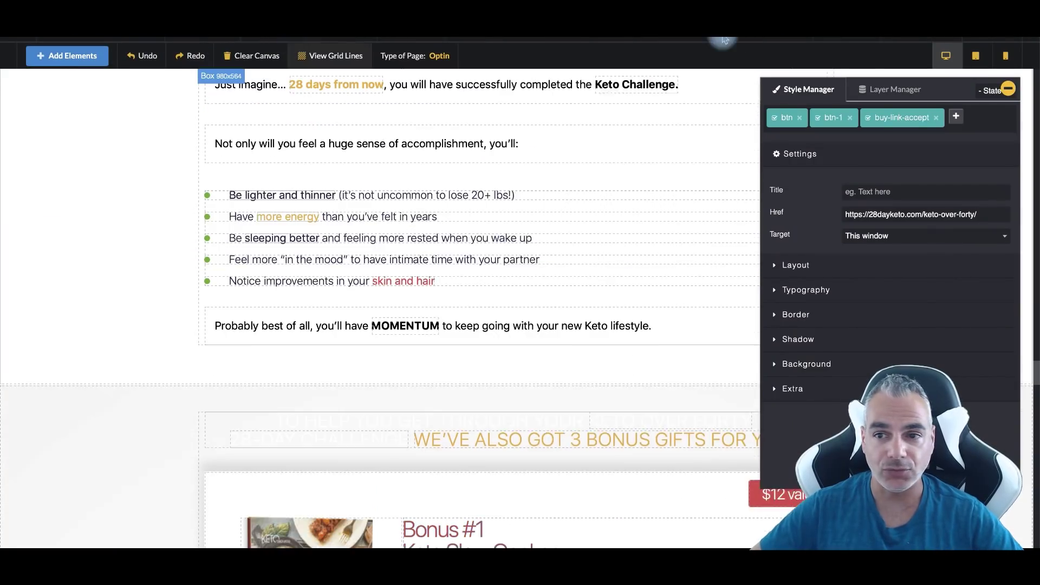
{"action": "scroll", "coordinate": [151, 87], "scroll_direction": "up", "scroll_amount": 10}
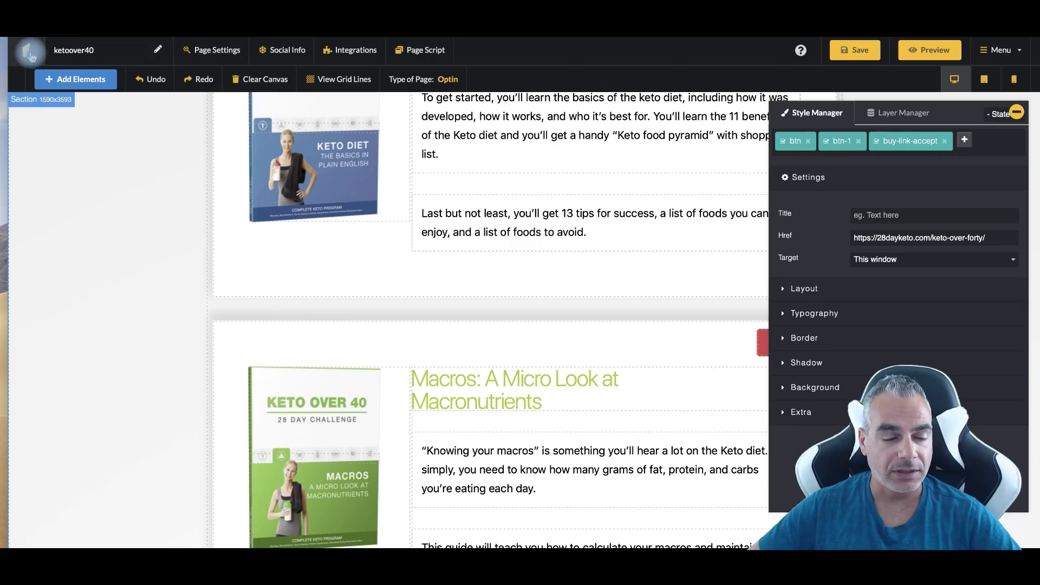
{"action": "left_click", "coordinate": [938, 54]}
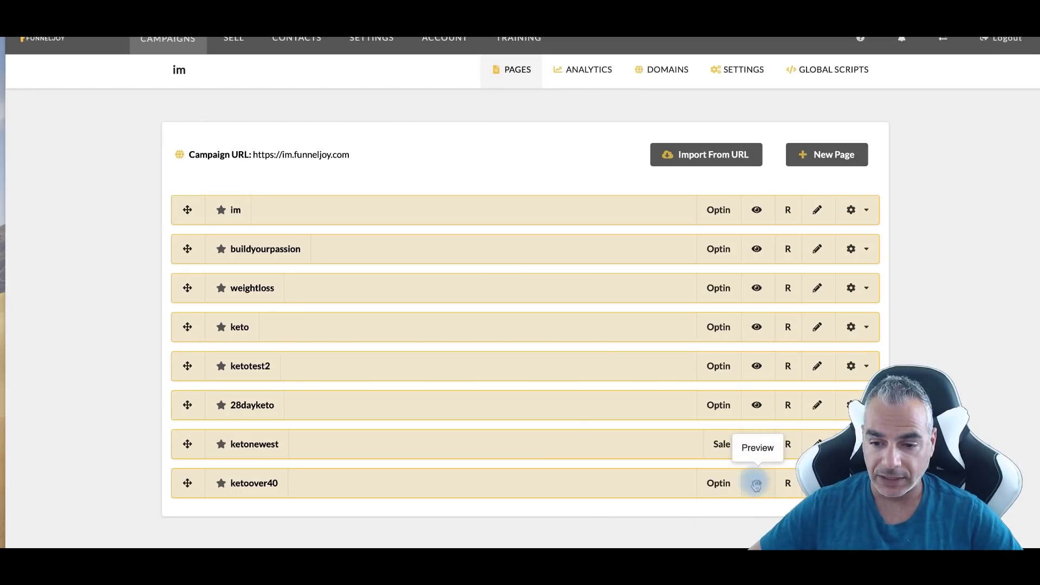
{"action": "left_click", "coordinate": [859, 327]}
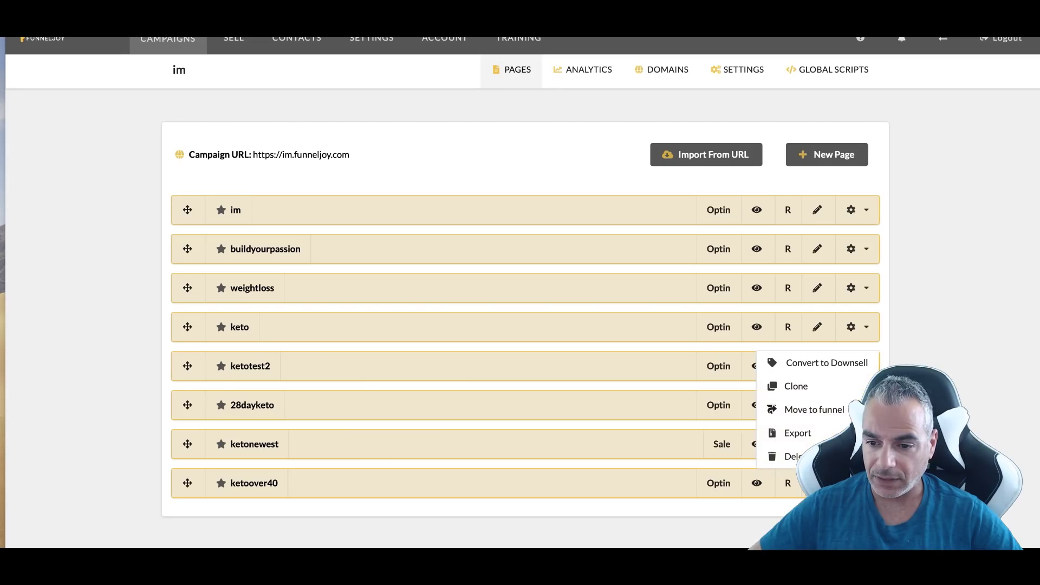
{"action": "left_click", "coordinate": [744, 485]}
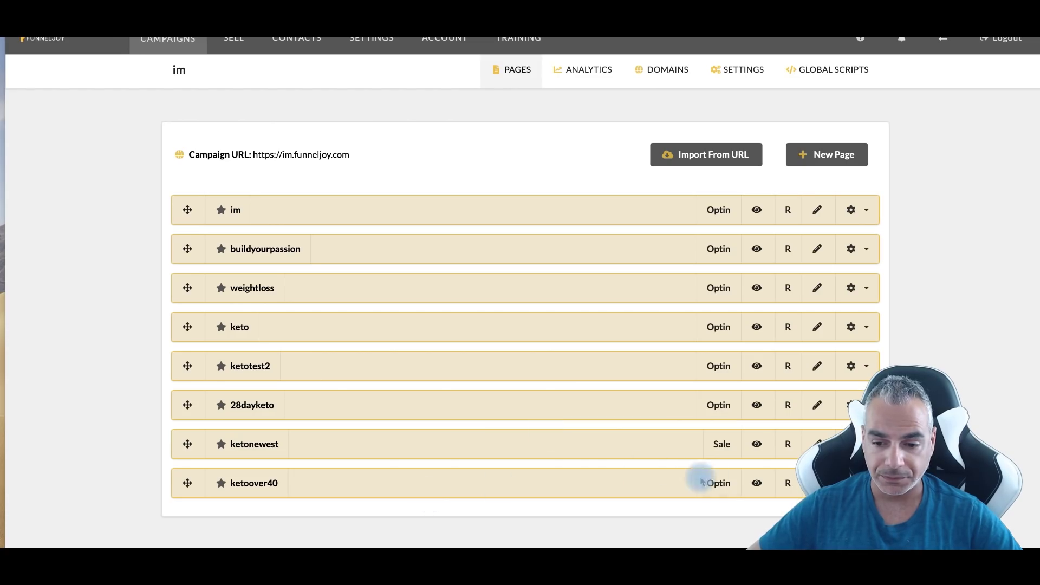
{"action": "left_click", "coordinate": [756, 484]}
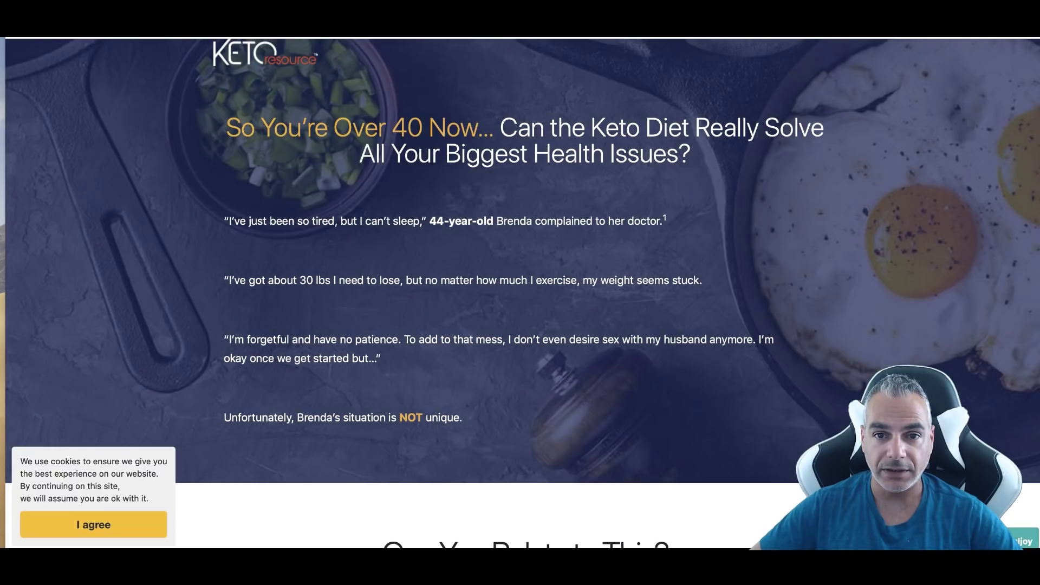
Step: Examine the published ketoover40 page's address and content down to GET ACCESS NOW, and return to the 28-Day Keto Challenge offer page
{"action": "mouse_move", "coordinate": [551, 54]}
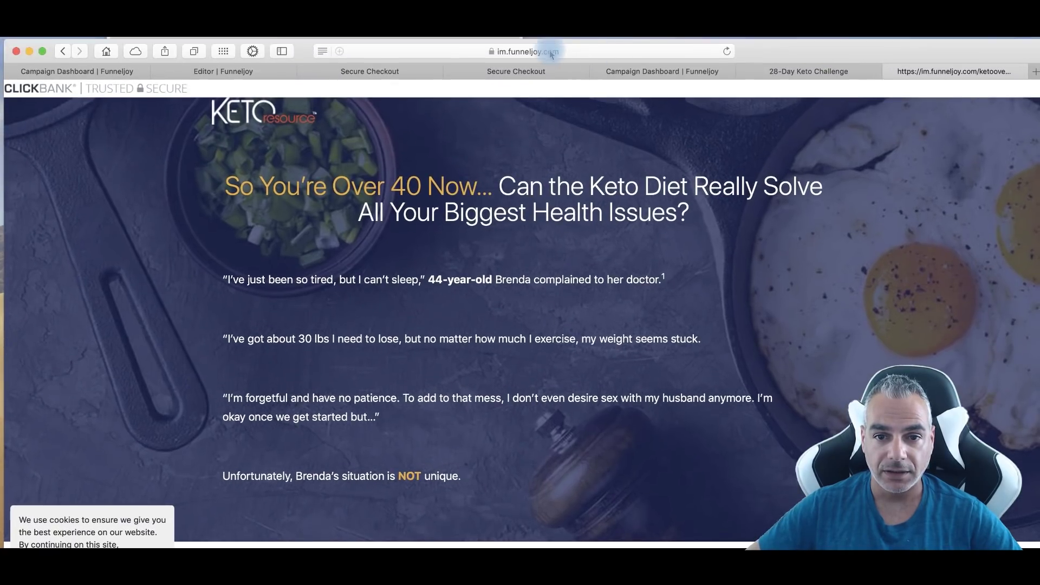
{"action": "left_click", "coordinate": [552, 54]}
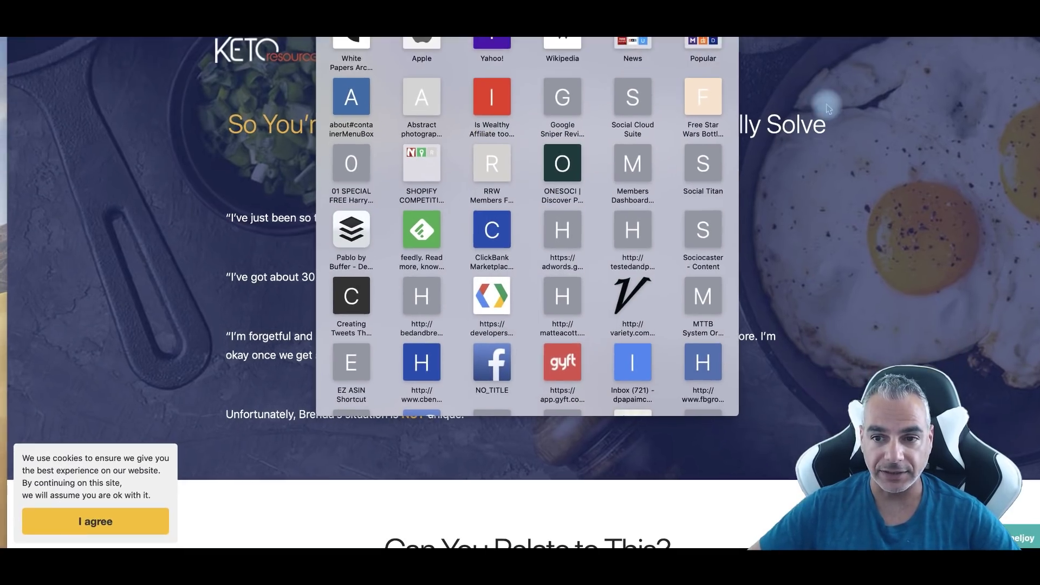
{"action": "left_click", "coordinate": [558, 216]}
{"action": "scroll", "coordinate": [560, 218], "scroll_direction": "down", "scroll_amount": 5}
{"action": "scroll", "coordinate": [559, 218], "scroll_direction": "down", "scroll_amount": 20}
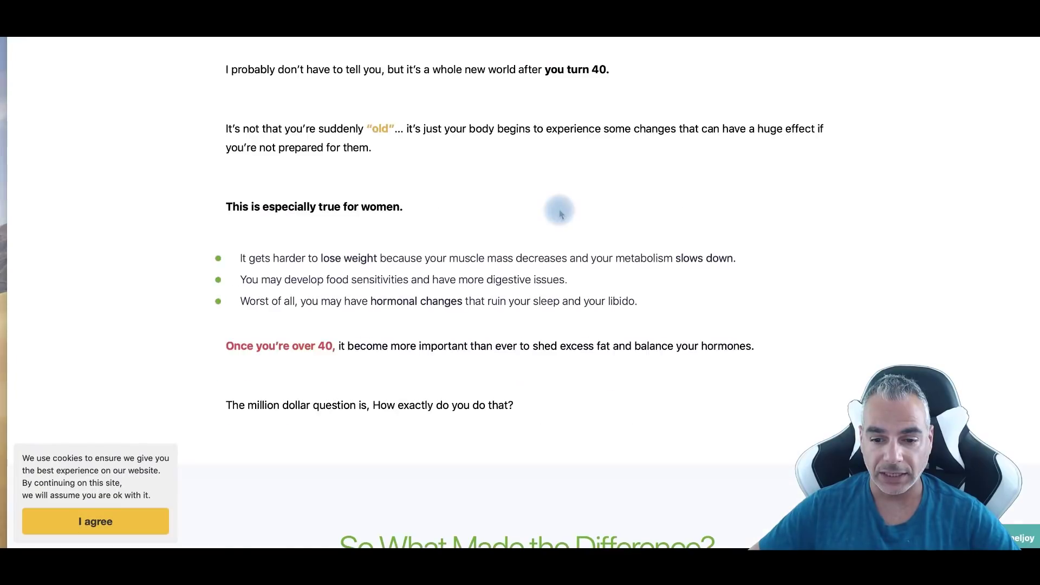
{"action": "scroll", "coordinate": [558, 215], "scroll_direction": "down", "scroll_amount": 20}
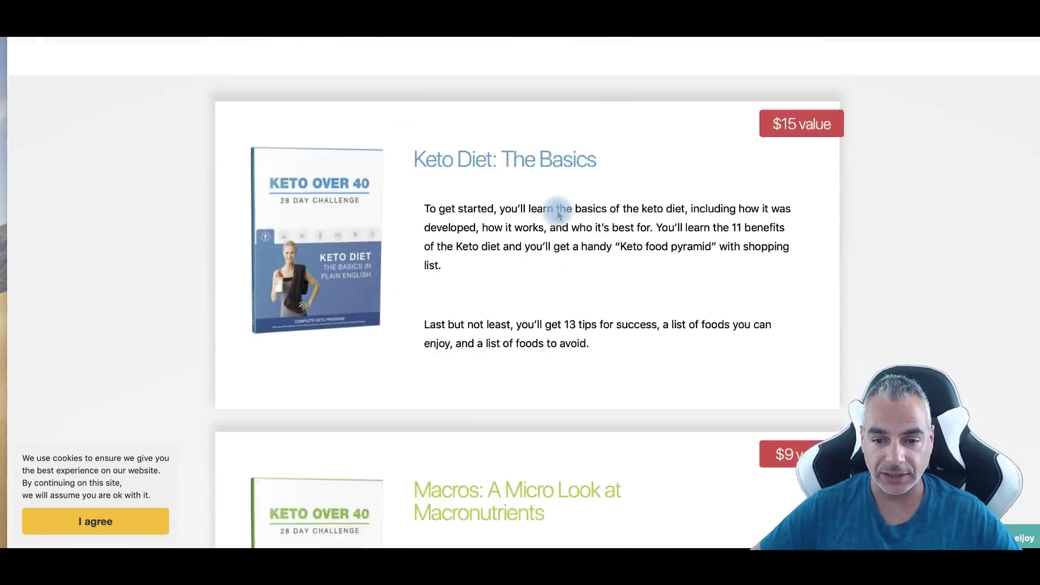
{"action": "scroll", "coordinate": [561, 209], "scroll_direction": "down", "scroll_amount": 20}
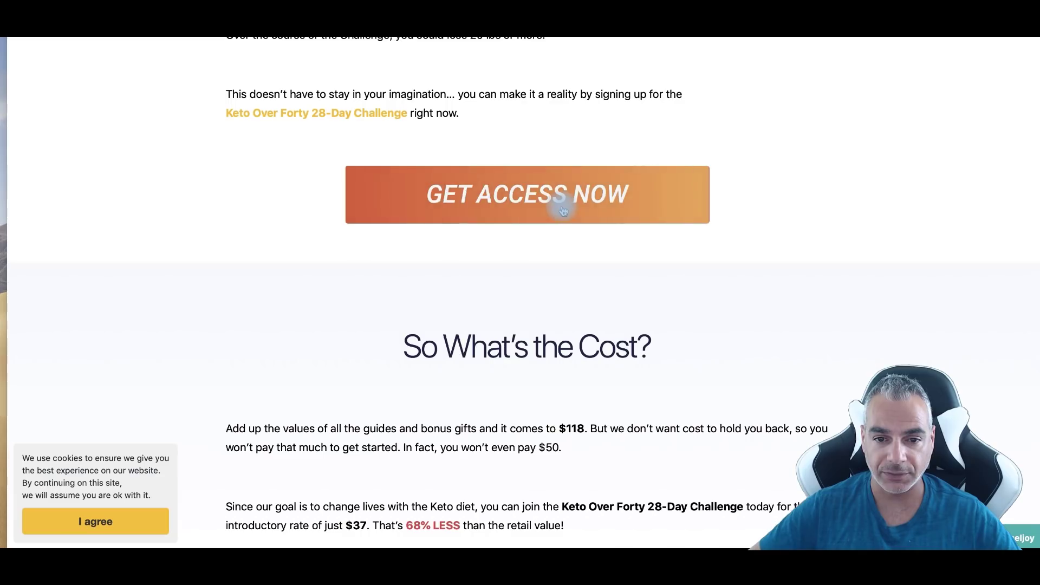
{"action": "mouse_move", "coordinate": [480, 41]}
{"action": "left_click", "coordinate": [813, 53]}
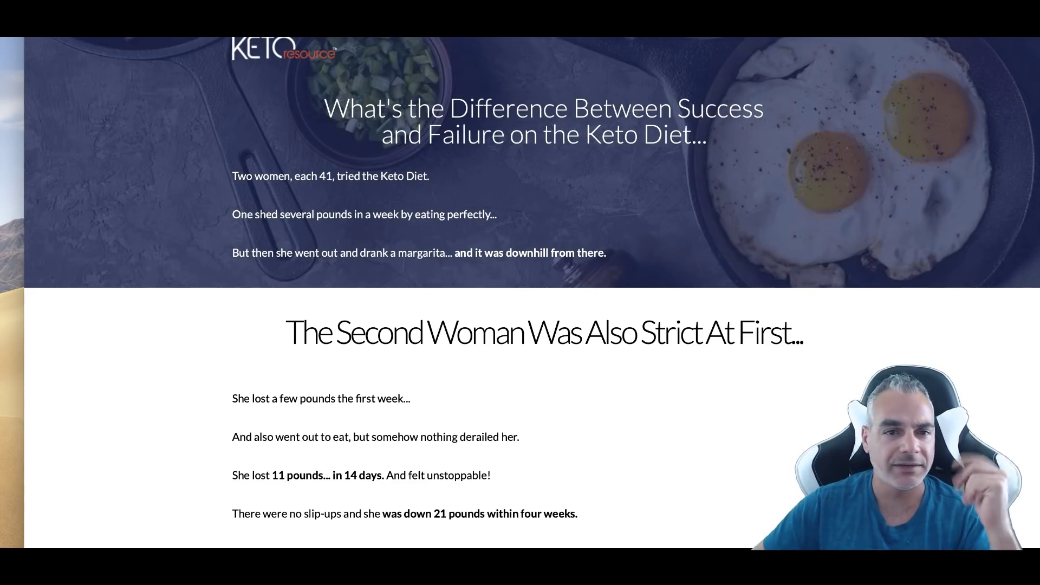
Step: Create a new page named testcasestudynew in the im campaign, using the Advanced editor
{"action": "key", "text": "ctrl+shift+Tab"}
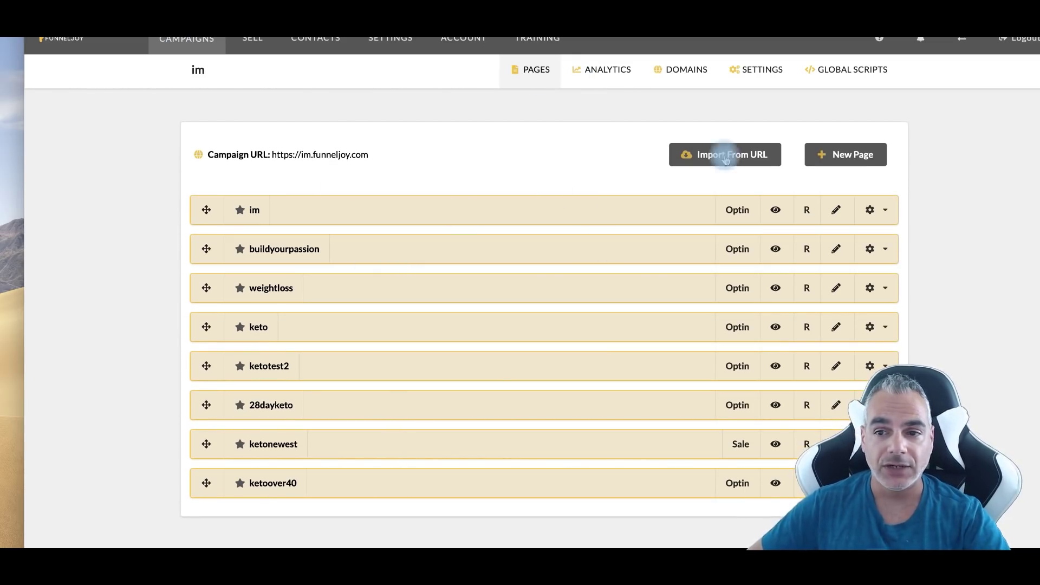
{"action": "left_click", "coordinate": [840, 165]}
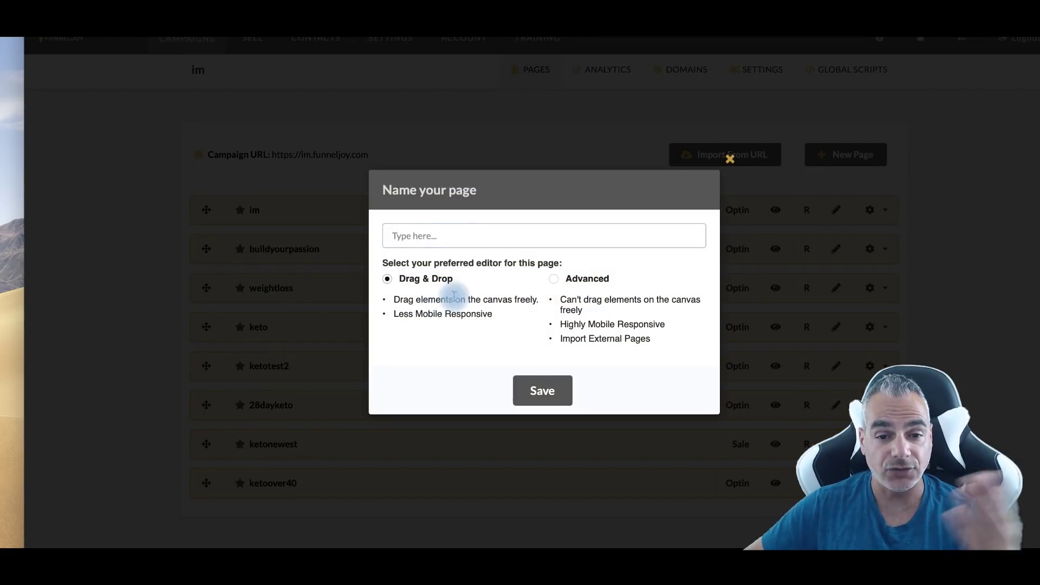
{"action": "left_click", "coordinate": [554, 280]}
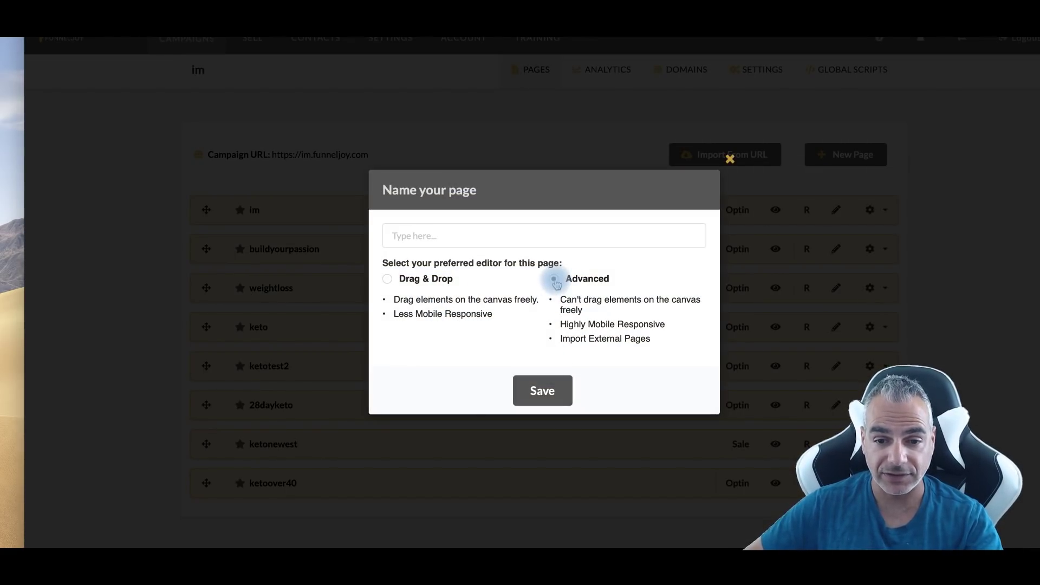
{"action": "left_click", "coordinate": [485, 240]}
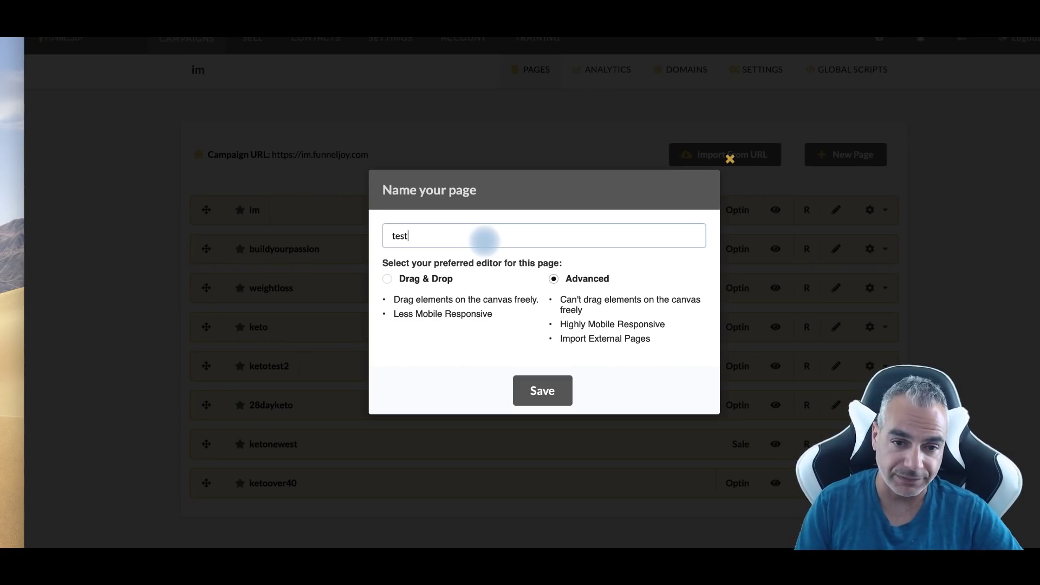
{"action": "type", "text": "new"}
{"action": "left_click", "coordinate": [558, 394]}
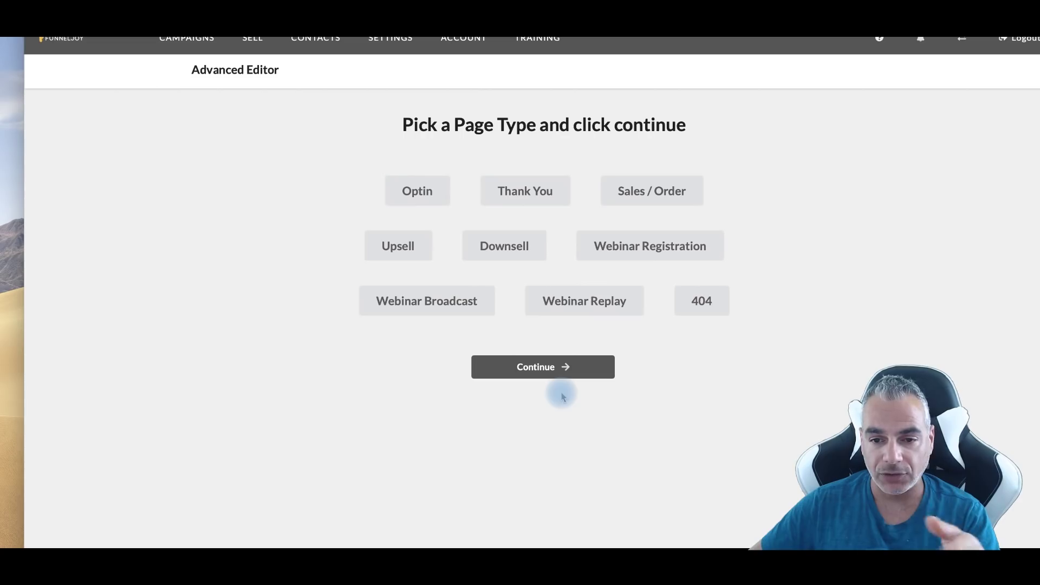
Step: Set the new page's type to Sales / Order and continue to its blank editing canvas
{"action": "left_click", "coordinate": [510, 243]}
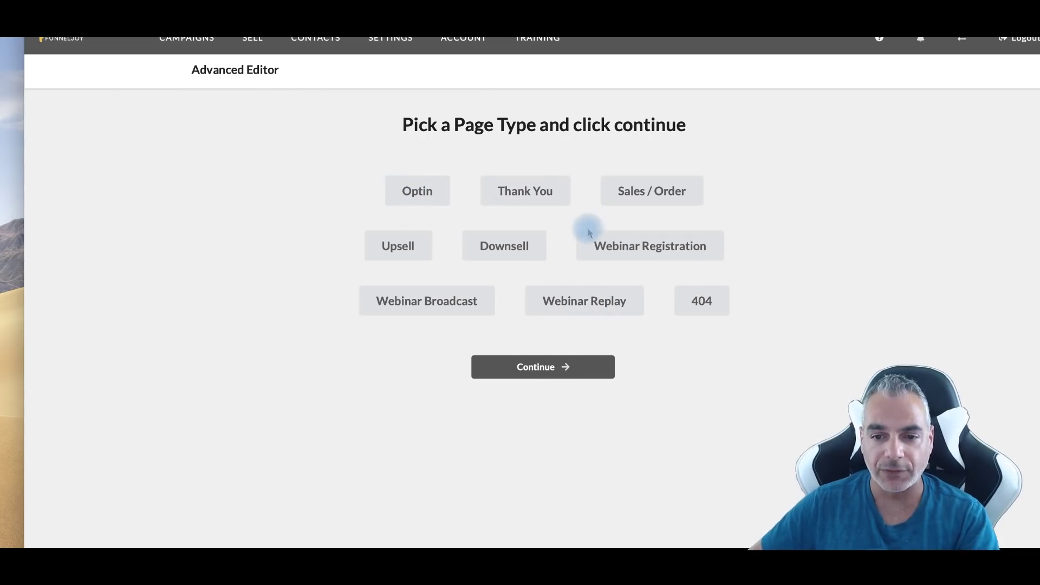
{"action": "left_click", "coordinate": [628, 192]}
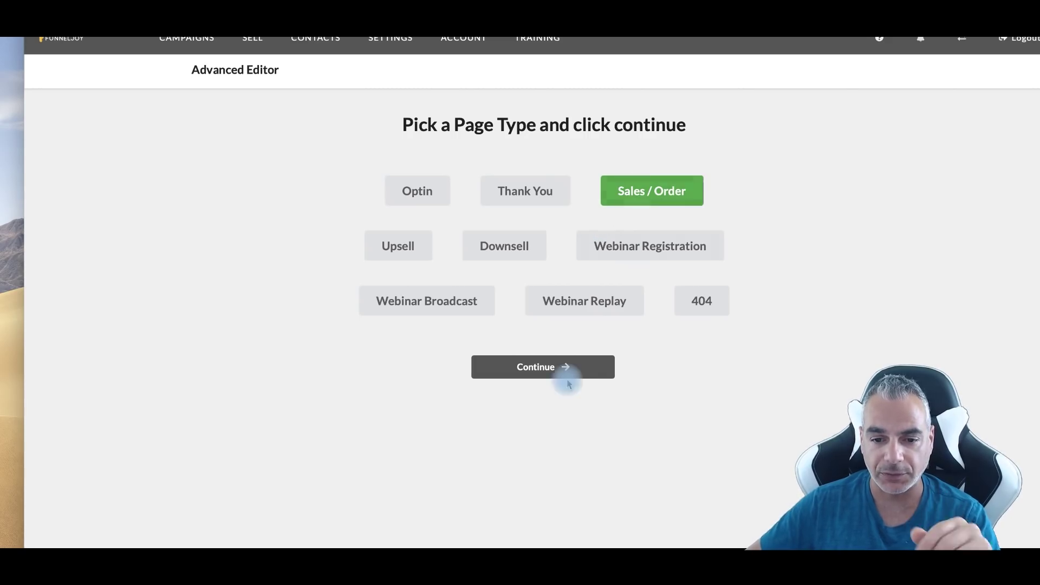
{"action": "left_click", "coordinate": [542, 372]}
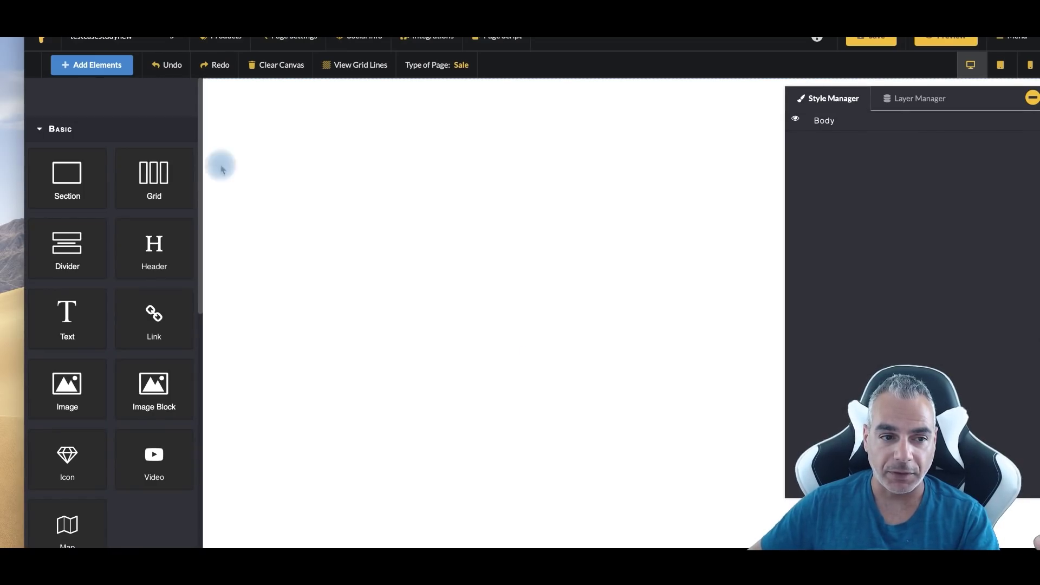
Step: Place an Image element on the blank canvas and close the image selection without choosing a picture
{"action": "scroll", "coordinate": [100, 200], "scroll_direction": "down", "scroll_amount": 3}
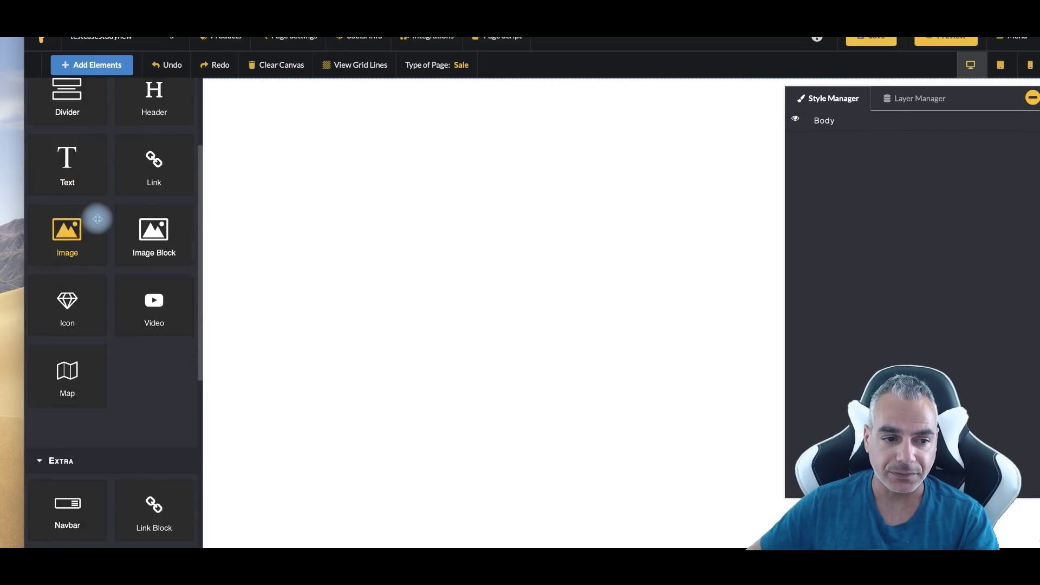
{"action": "scroll", "coordinate": [92, 214], "scroll_direction": "up", "scroll_amount": 3}
{"action": "scroll", "coordinate": [163, 262], "scroll_direction": "down", "scroll_amount": 2}
{"action": "left_click_drag", "start_coordinate": [66, 265], "coordinate": [416, 161]}
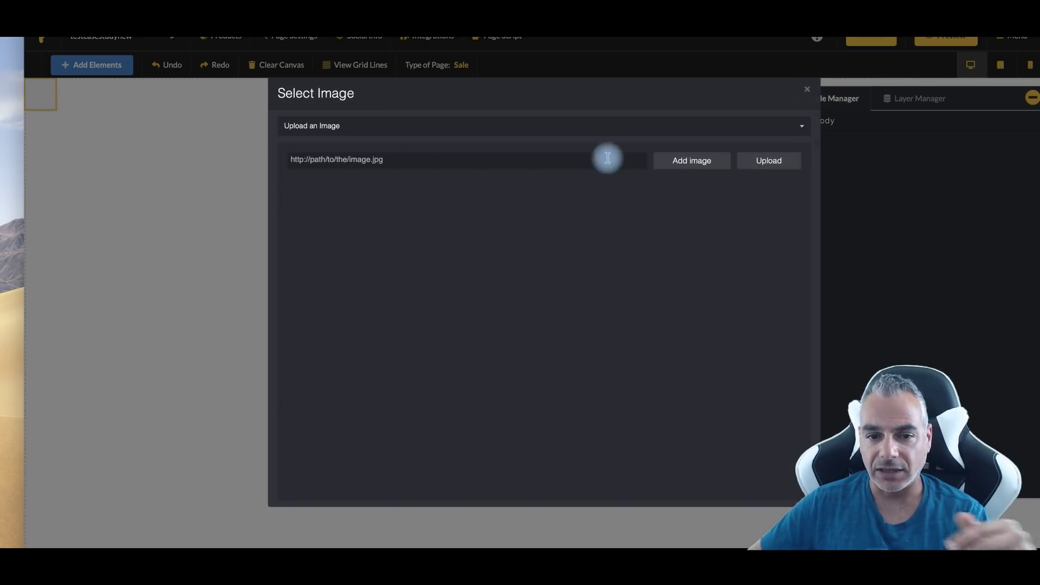
{"action": "left_click", "coordinate": [804, 93]}
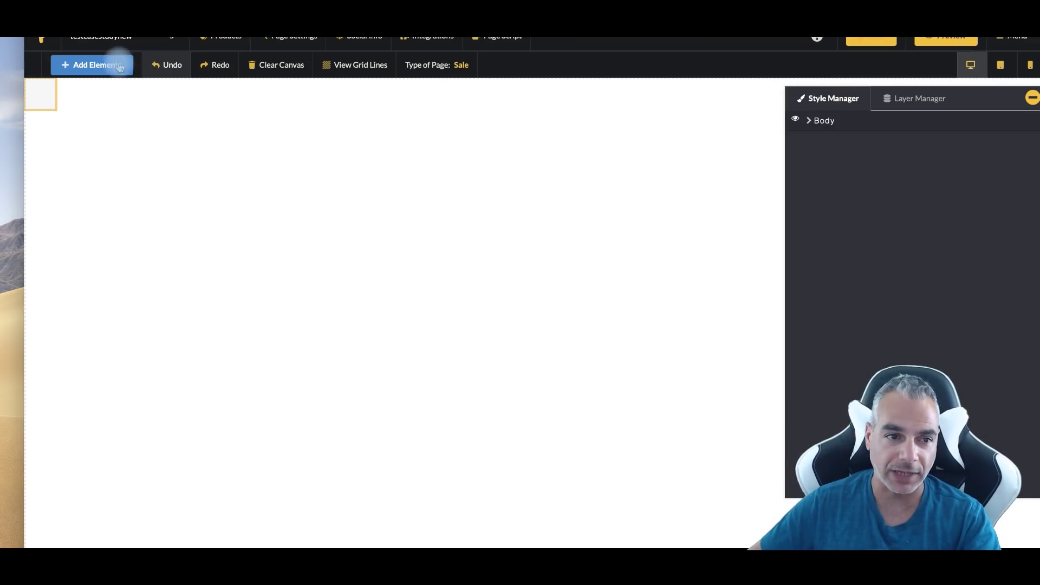
Step: Add a Form element beneath the image placeholder and select its email input and Subscribe button
{"action": "left_click", "coordinate": [100, 65]}
{"action": "scroll", "coordinate": [125, 372], "scroll_direction": "down", "scroll_amount": 6}
{"action": "scroll", "coordinate": [125, 360], "scroll_direction": "up", "scroll_amount": 5}
{"action": "scroll", "coordinate": [125, 360], "scroll_direction": "down", "scroll_amount": 10}
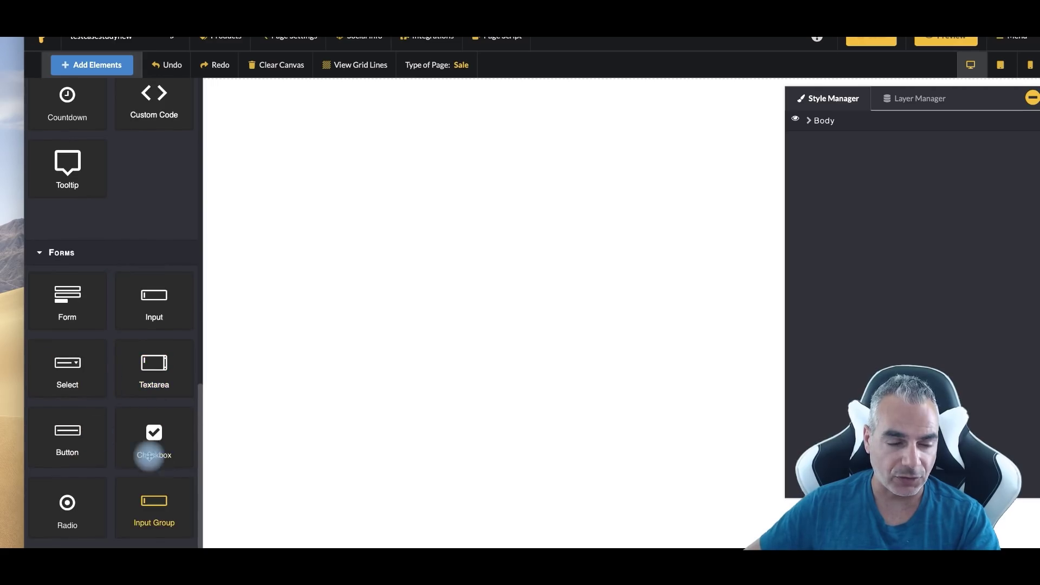
{"action": "left_click_drag", "start_coordinate": [65, 277], "coordinate": [479, 153]}
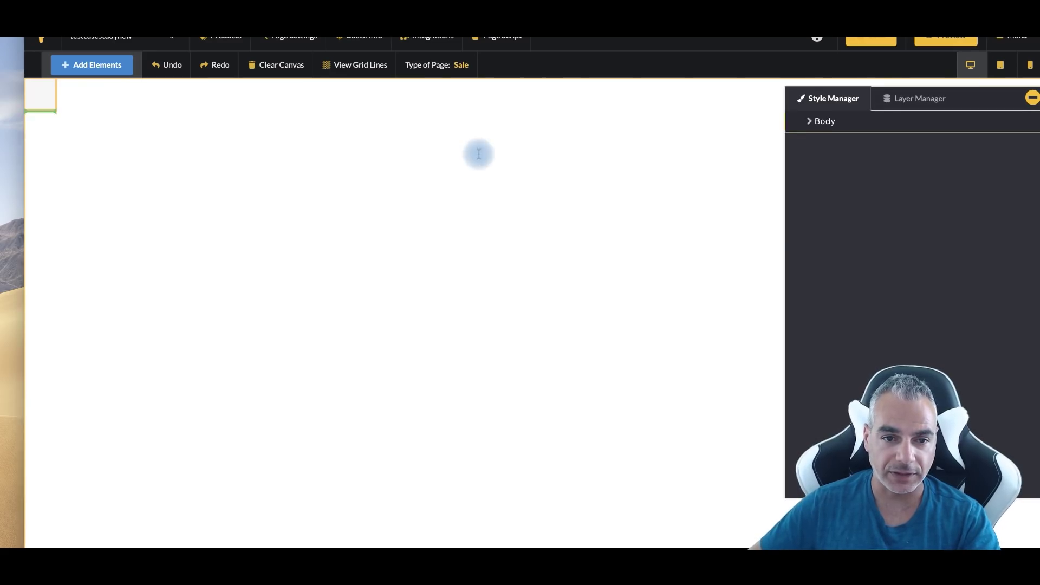
{"action": "left_click", "coordinate": [155, 164]}
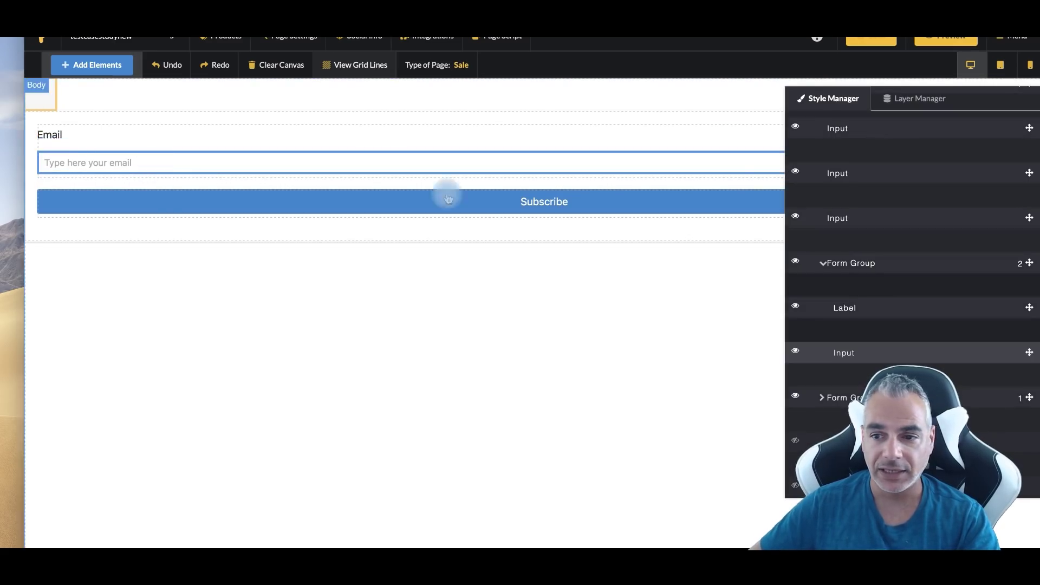
{"action": "left_click", "coordinate": [503, 211]}
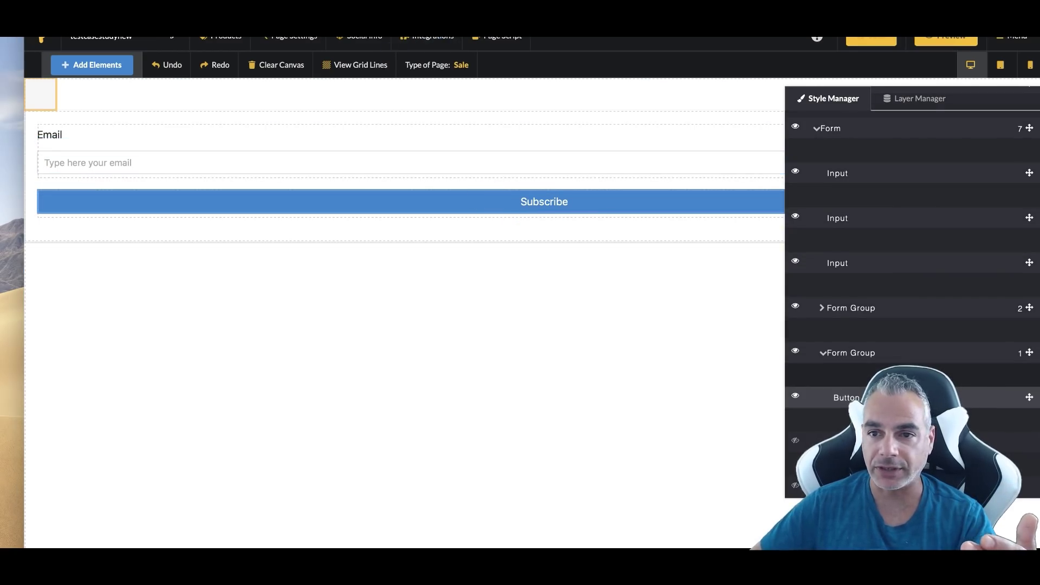
Step: View the page's app connections, and leave the editor for the account dashboard, dismissing the Welcome Video
{"action": "left_click", "coordinate": [433, 66]}
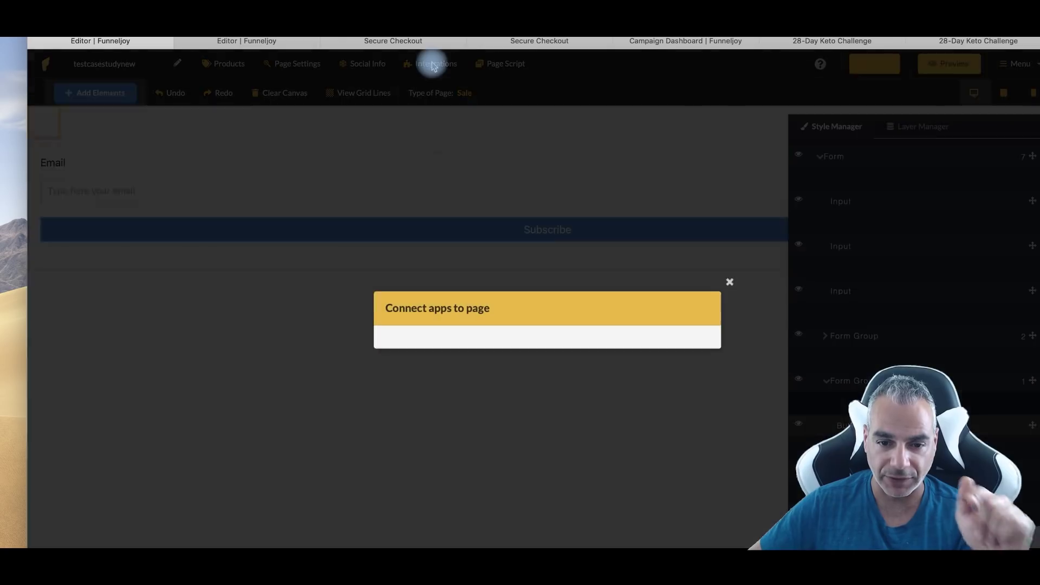
{"action": "left_click", "coordinate": [718, 283]}
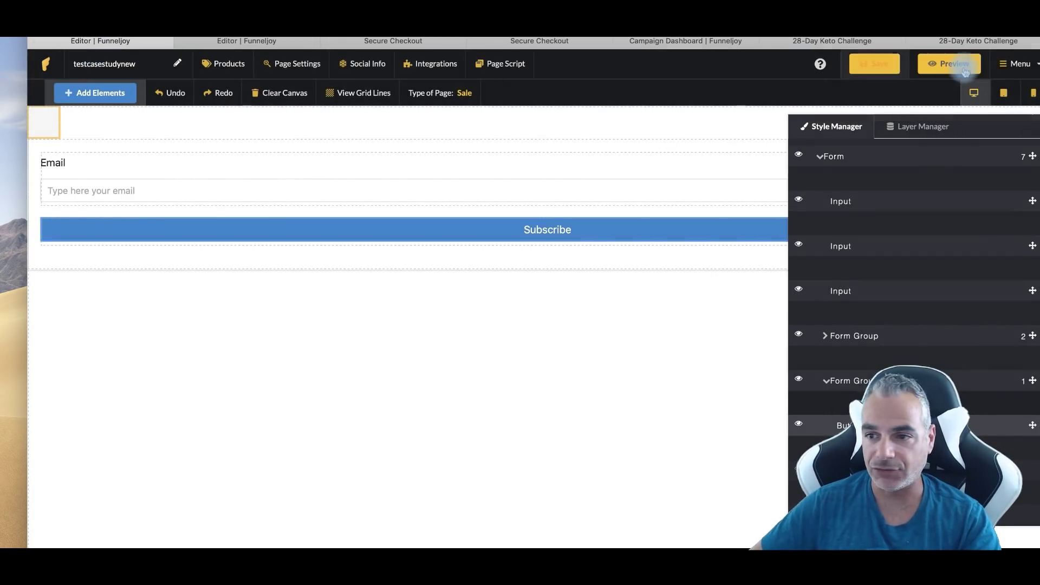
{"action": "left_click", "coordinate": [1017, 63]}
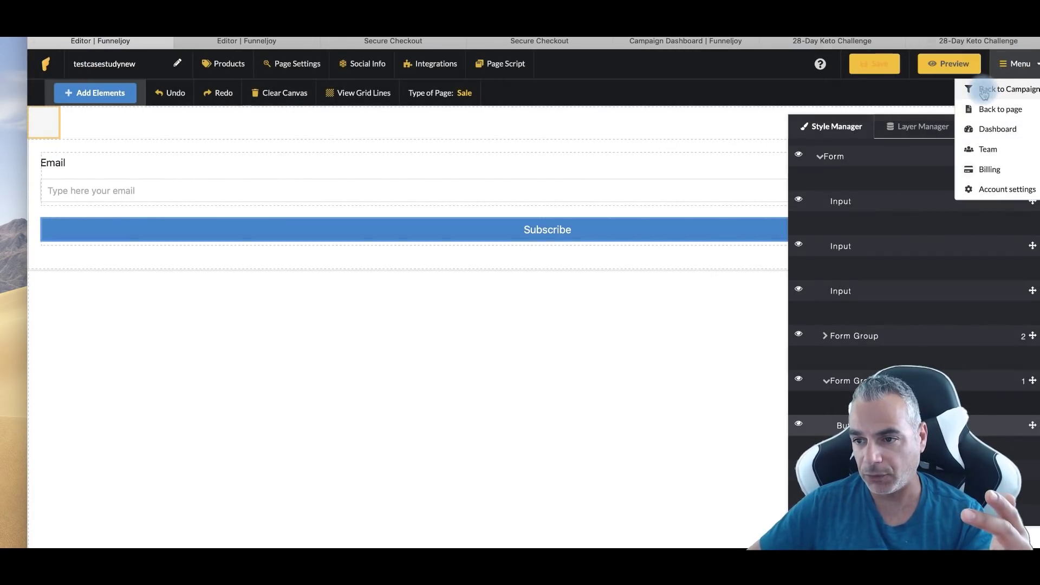
{"action": "left_click", "coordinate": [998, 128]}
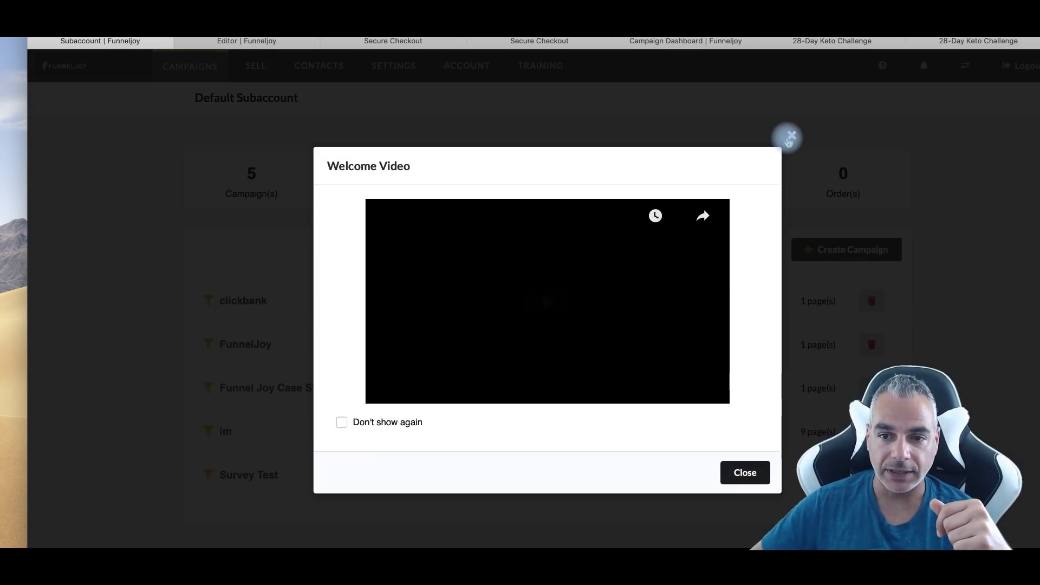
{"action": "left_click", "coordinate": [790, 137]}
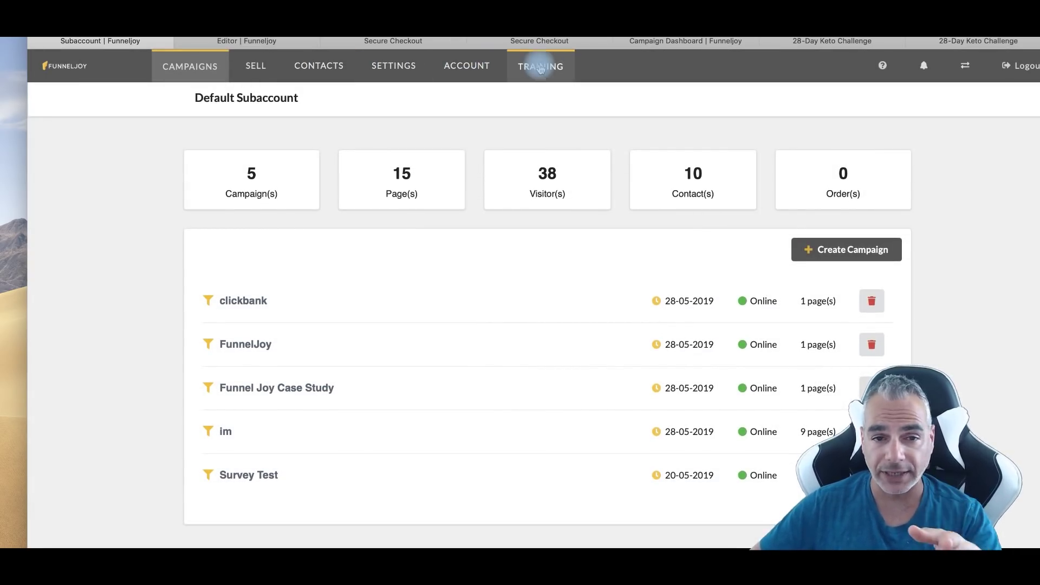
Step: Examine the email marketing and payment integrations in the subaccount settings, and return to the campaigns overview
{"action": "left_click", "coordinate": [394, 71]}
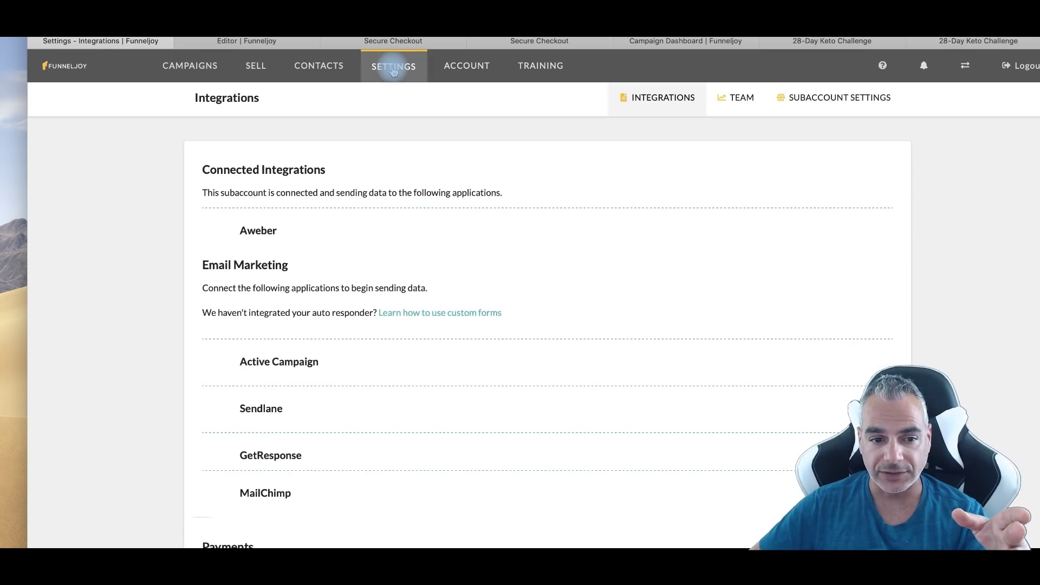
{"action": "scroll", "coordinate": [379, 195], "scroll_direction": "down", "scroll_amount": 2}
{"action": "scroll", "coordinate": [260, 325], "scroll_direction": "up", "scroll_amount": 1}
{"action": "scroll", "coordinate": [267, 353], "scroll_direction": "down", "scroll_amount": 5}
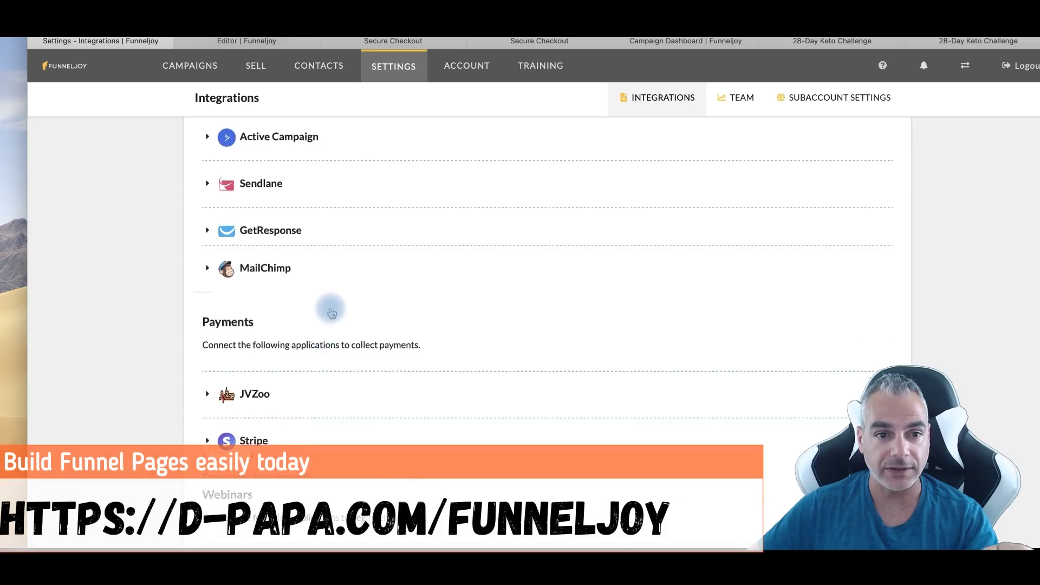
{"action": "scroll", "coordinate": [330, 307], "scroll_direction": "up", "scroll_amount": 5}
{"action": "left_click", "coordinate": [171, 66]}
{"action": "left_click", "coordinate": [530, 100]}
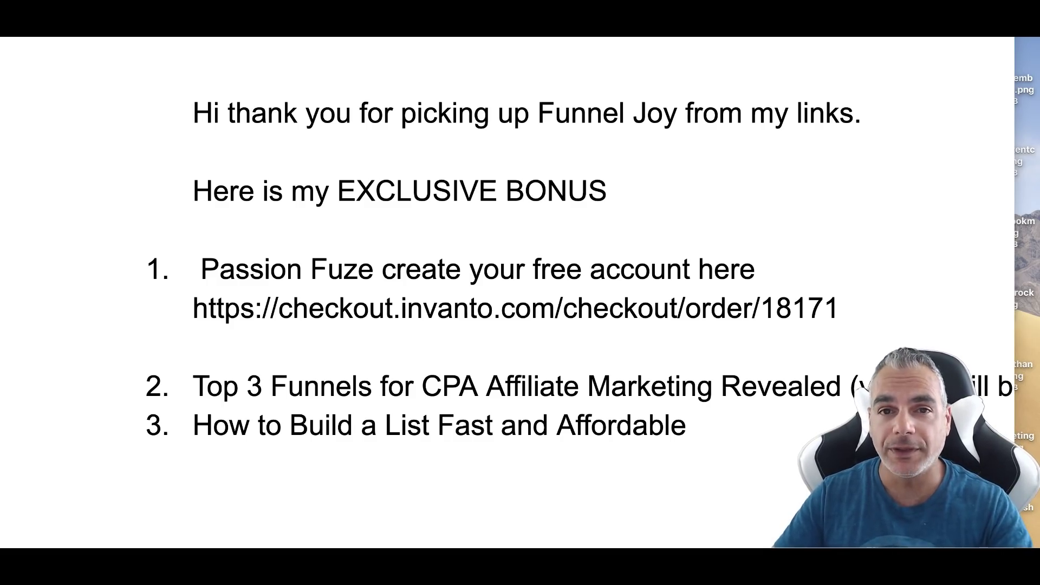
Step: Switch to the MemberFactory site and examine PassionFuze's member pages, from Start Here through the training modules to the OTO sections
{"action": "scroll", "coordinate": [520, 271], "scroll_direction": "right", "scroll_amount": 1}
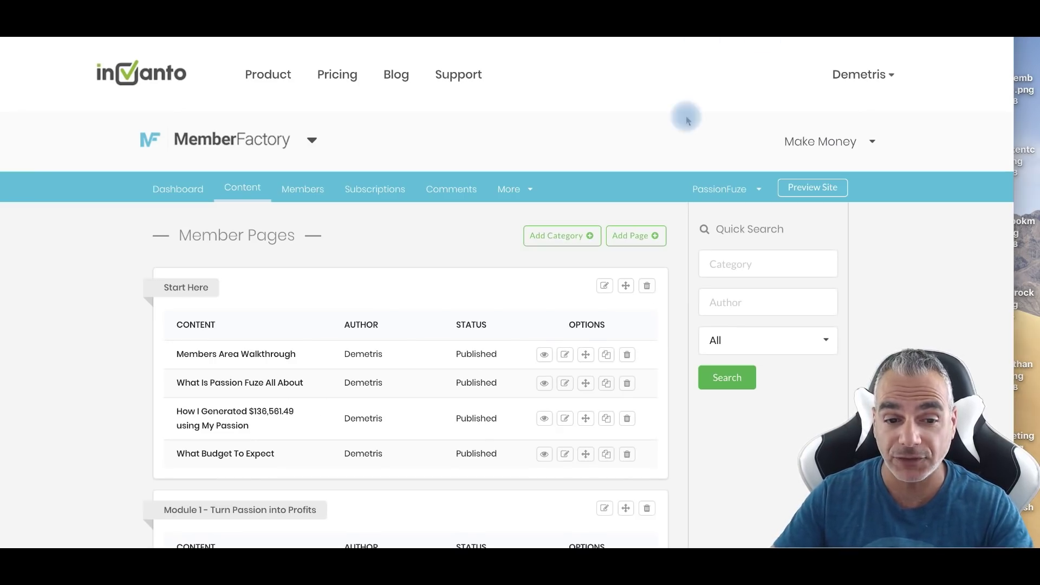
{"action": "scroll", "coordinate": [522, 325], "scroll_direction": "down", "scroll_amount": 3}
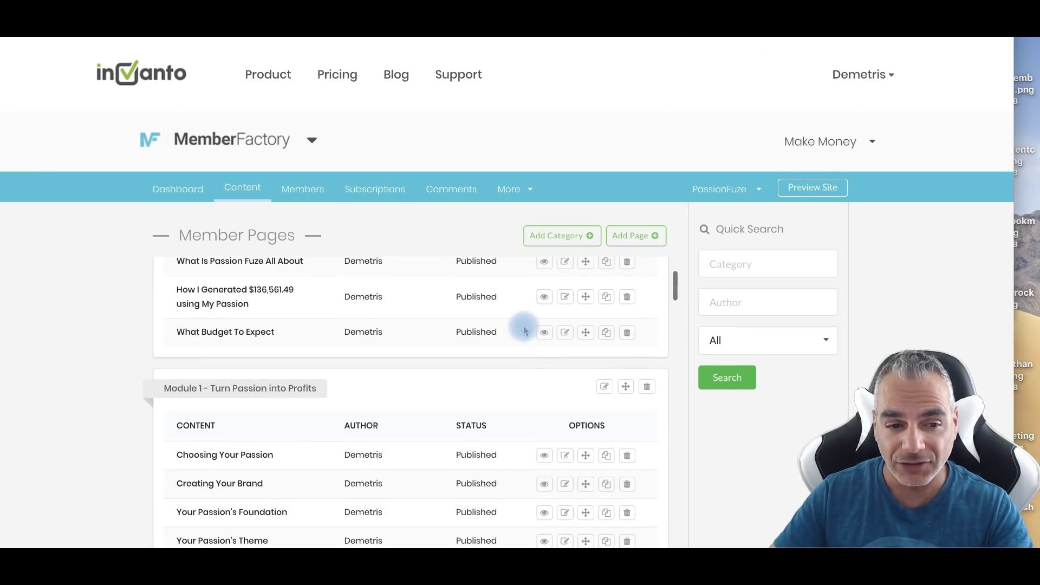
{"action": "scroll", "coordinate": [525, 330], "scroll_direction": "down", "scroll_amount": 2}
{"action": "scroll", "coordinate": [524, 330], "scroll_direction": "down", "scroll_amount": 2}
{"action": "scroll", "coordinate": [525, 330], "scroll_direction": "down", "scroll_amount": 2}
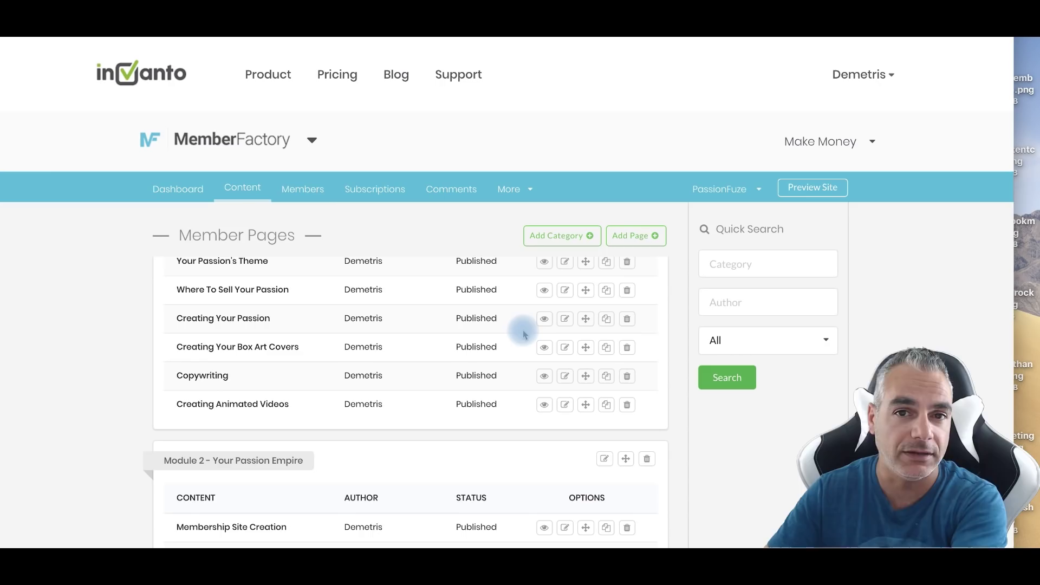
{"action": "scroll", "coordinate": [524, 334], "scroll_direction": "down", "scroll_amount": 1}
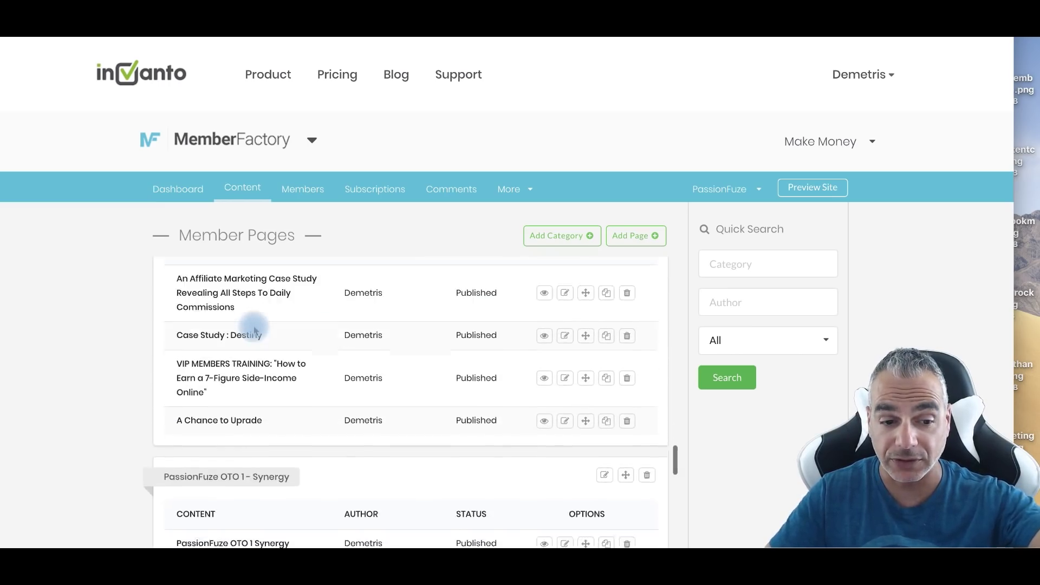
{"action": "scroll", "coordinate": [254, 330], "scroll_direction": "up", "scroll_amount": 5}
{"action": "scroll", "coordinate": [253, 326], "scroll_direction": "up", "scroll_amount": 4}
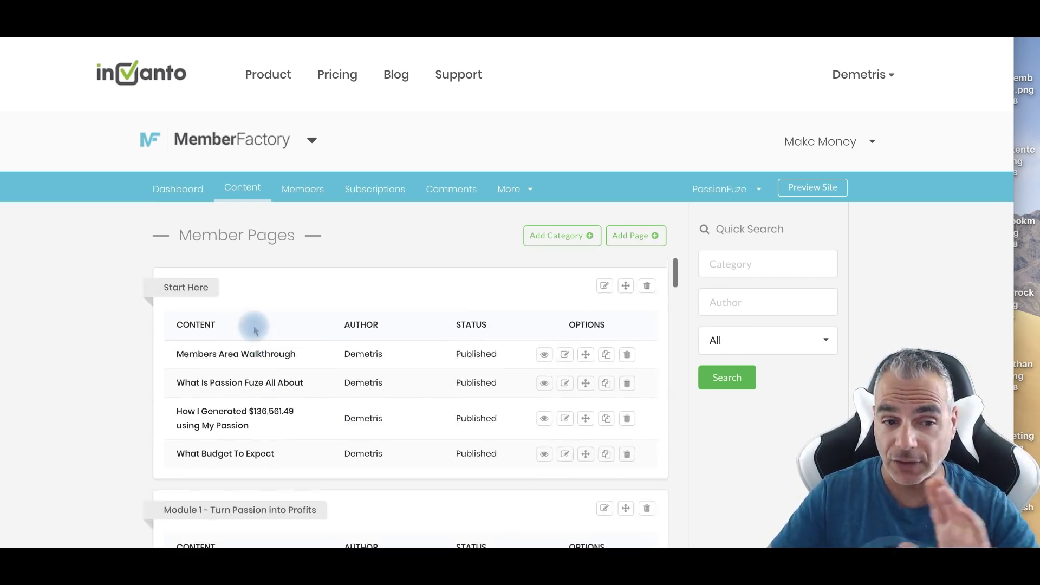
{"action": "scroll", "coordinate": [255, 328], "scroll_direction": "down", "scroll_amount": 2}
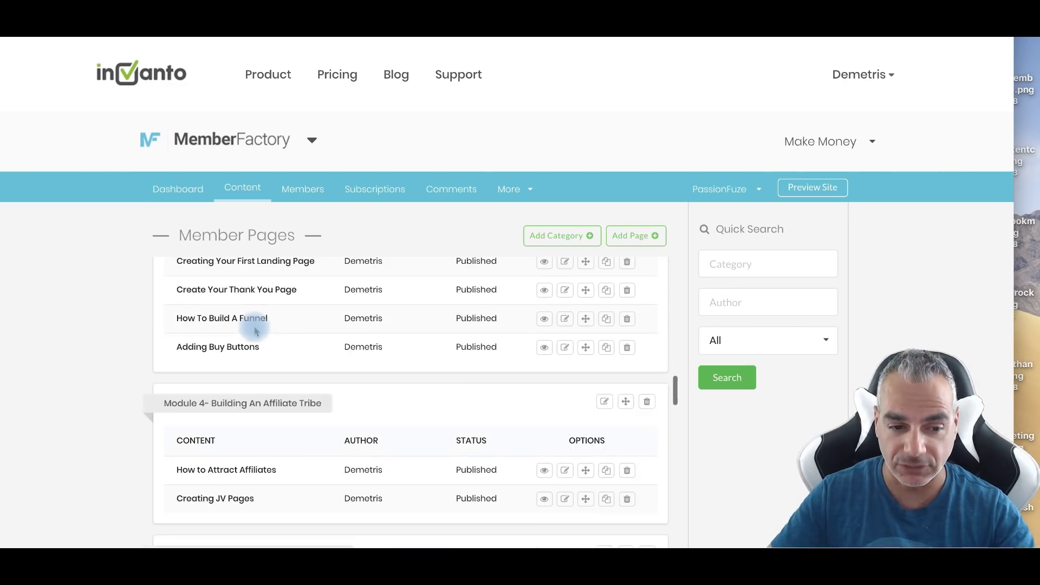
{"action": "scroll", "coordinate": [255, 331], "scroll_direction": "down", "scroll_amount": 7}
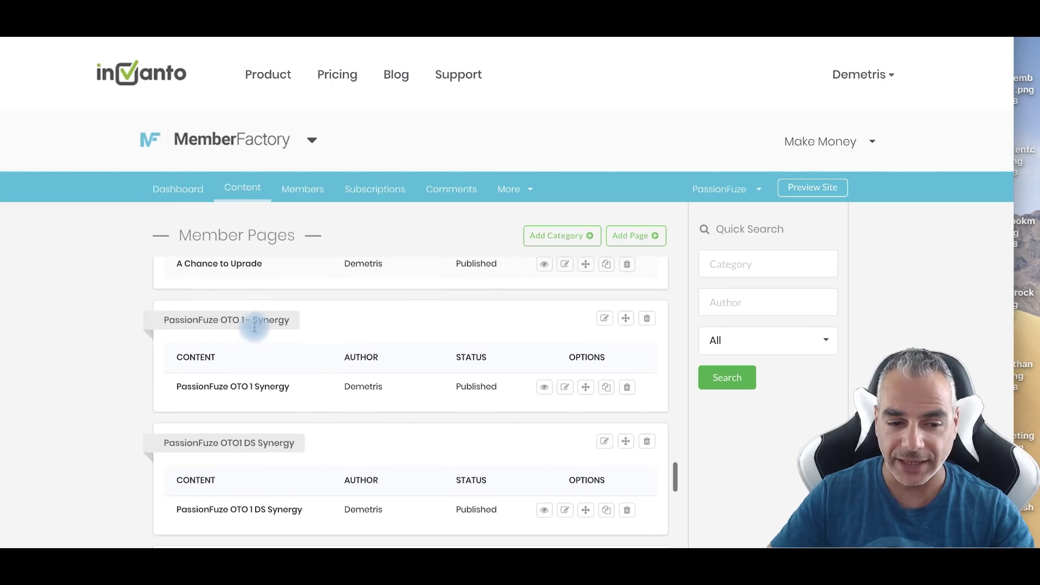
{"action": "scroll", "coordinate": [254, 329], "scroll_direction": "up", "scroll_amount": 8}
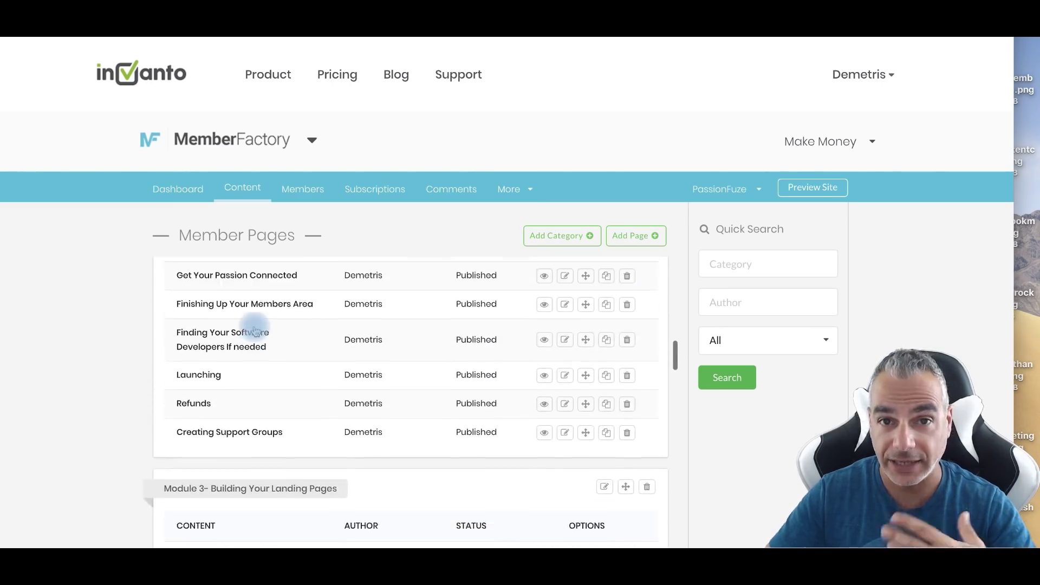
{"action": "scroll", "coordinate": [254, 331], "scroll_direction": "up", "scroll_amount": 1}
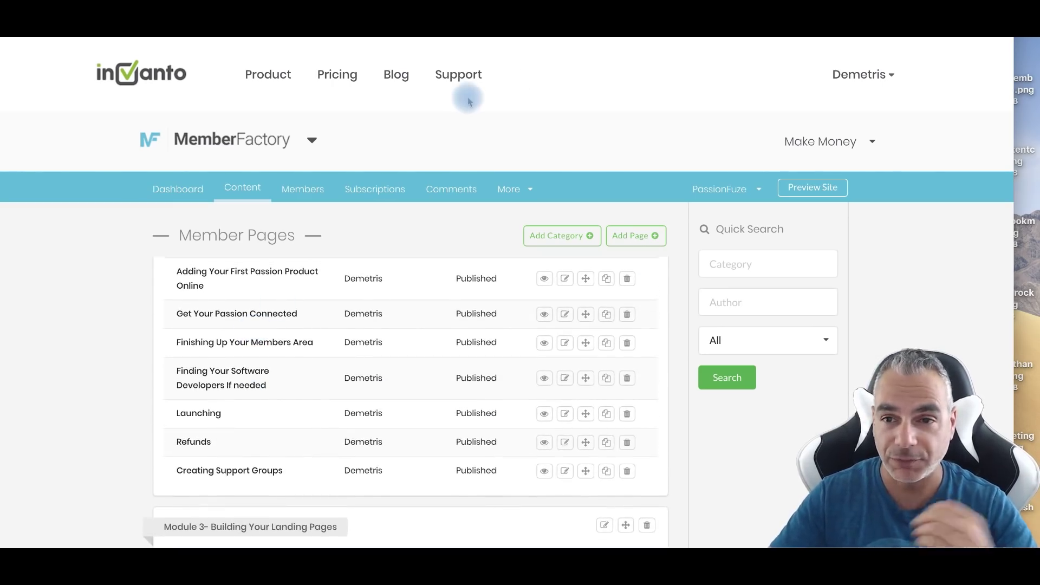
Step: Return to the bonus document and review the exclusive bonuses and the list of 10 semi exclusive bonuses
{"action": "key", "text": "super+Tab"}
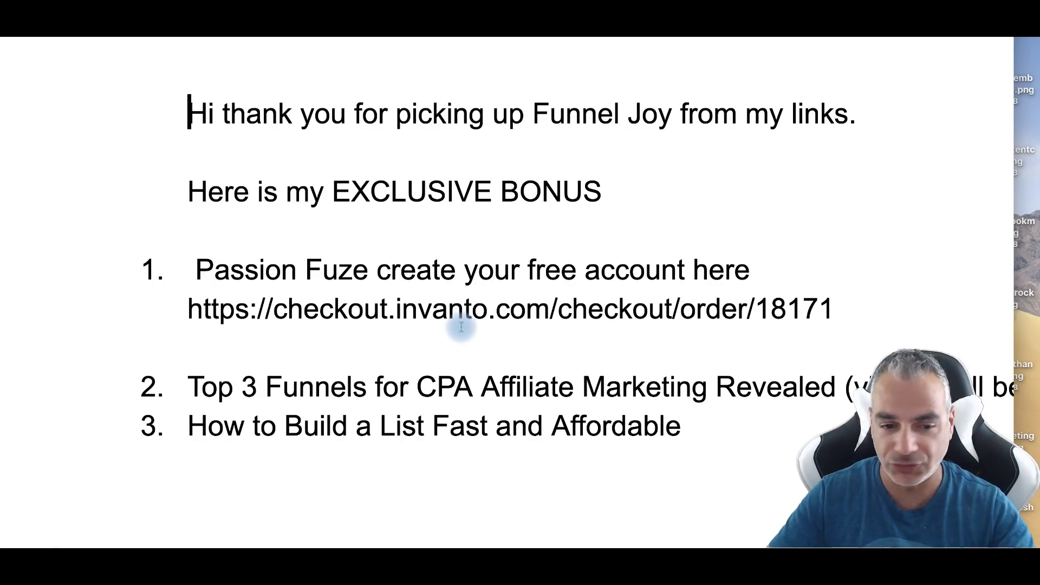
{"action": "scroll", "coordinate": [461, 327], "scroll_direction": "down", "scroll_amount": 2}
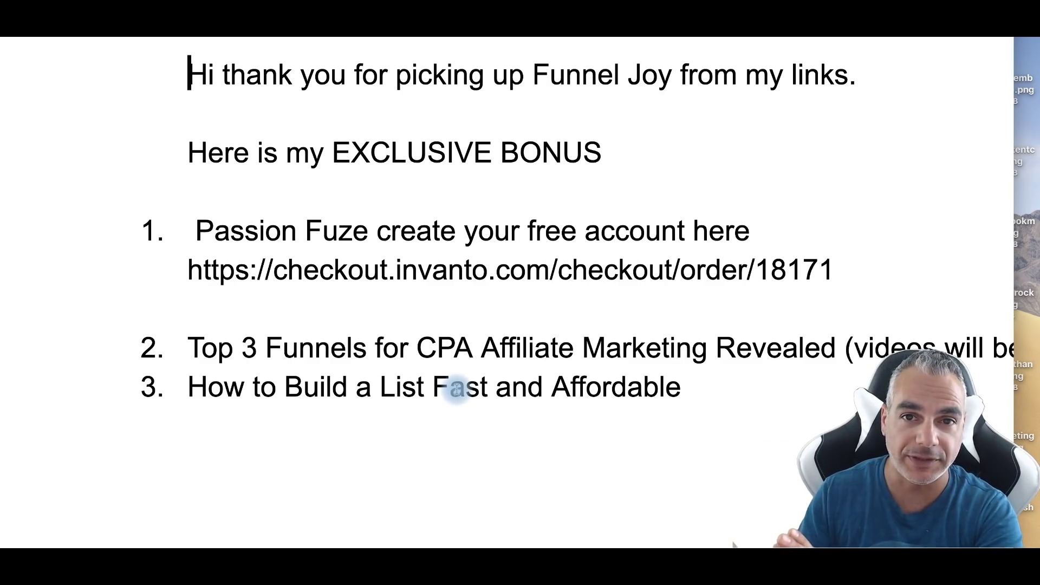
{"action": "scroll", "coordinate": [441, 421], "scroll_direction": "down", "scroll_amount": 6}
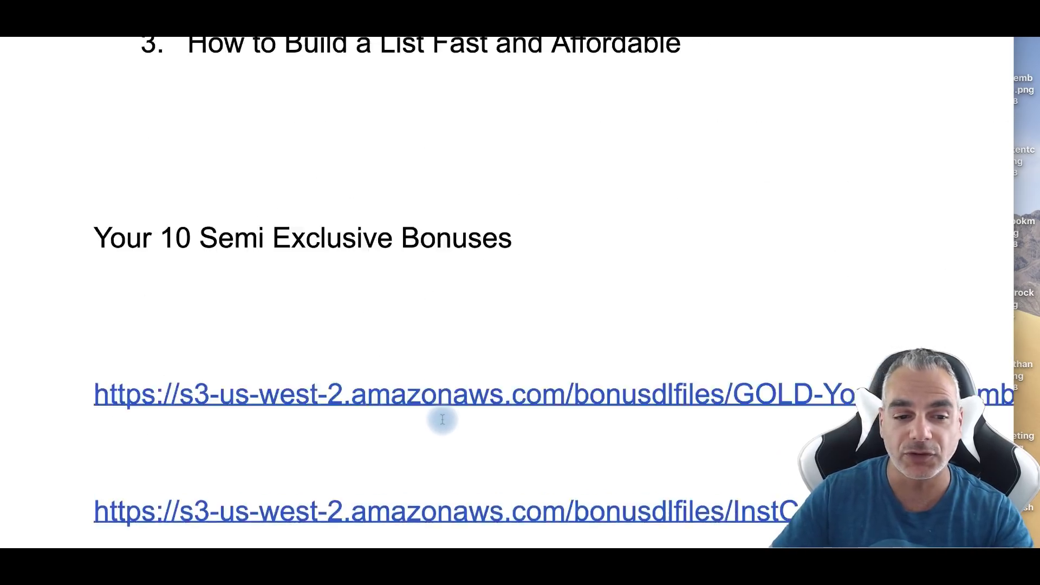
{"action": "scroll", "coordinate": [443, 421], "scroll_direction": "up", "scroll_amount": 6}
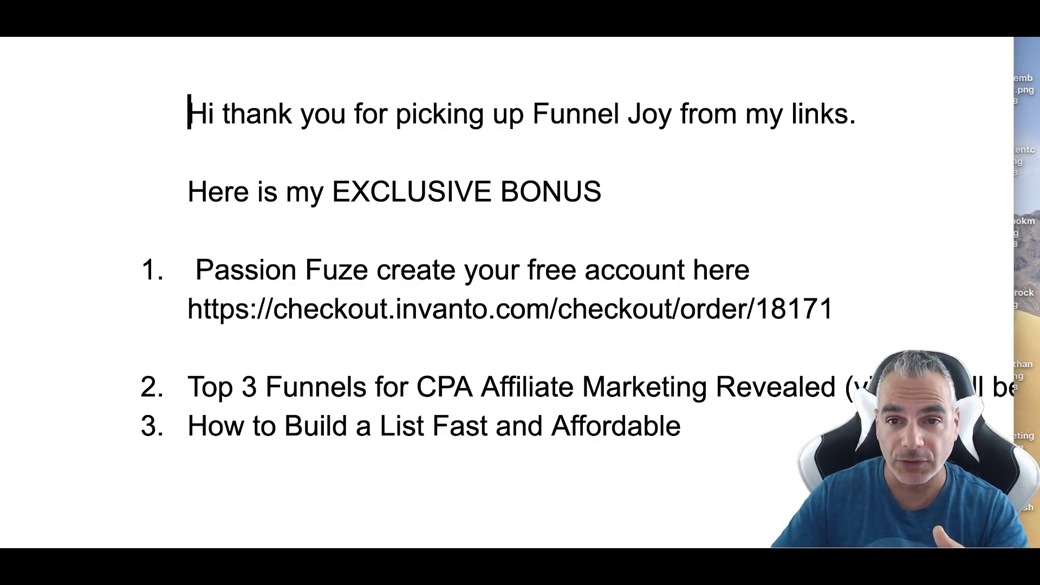
Step: Open the bonus download page and examine its offers, from Your First Membership Site to The Internet Marketer's Handbook
{"action": "left_click", "coordinate": [168, 38]}
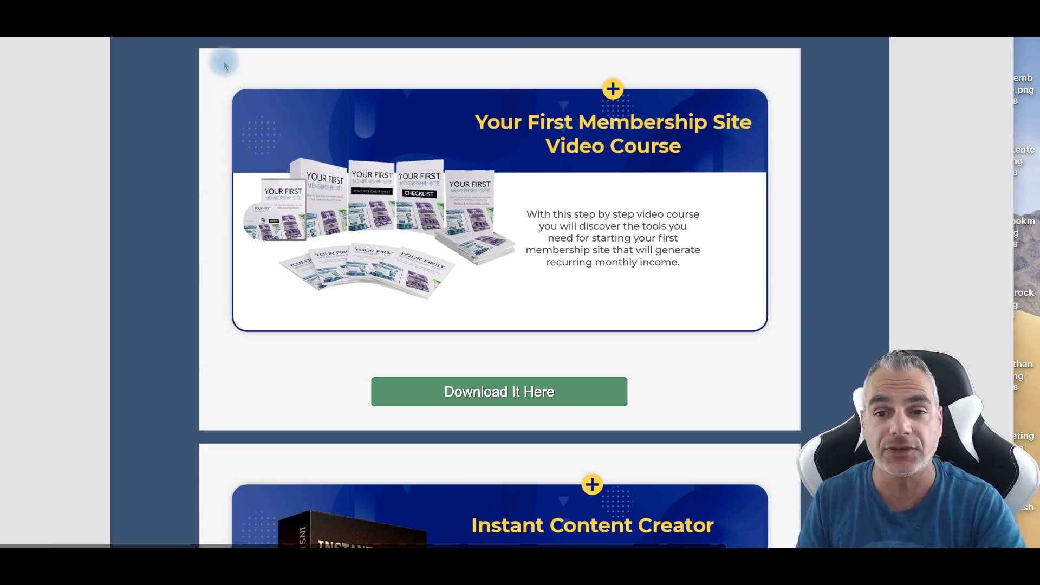
{"action": "scroll", "coordinate": [263, 125], "scroll_direction": "down", "scroll_amount": 5}
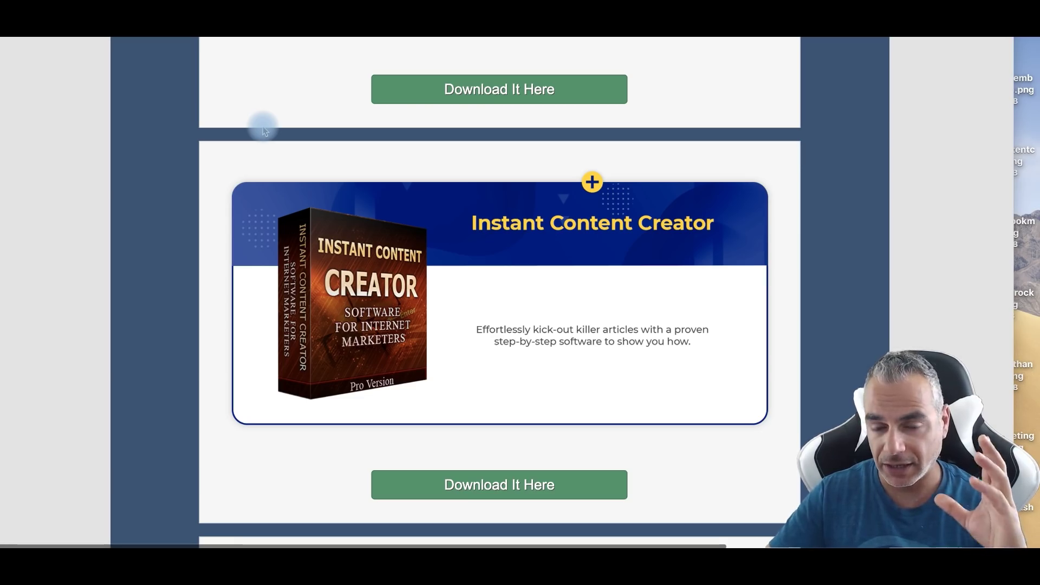
{"action": "scroll", "coordinate": [264, 130], "scroll_direction": "down", "scroll_amount": 7}
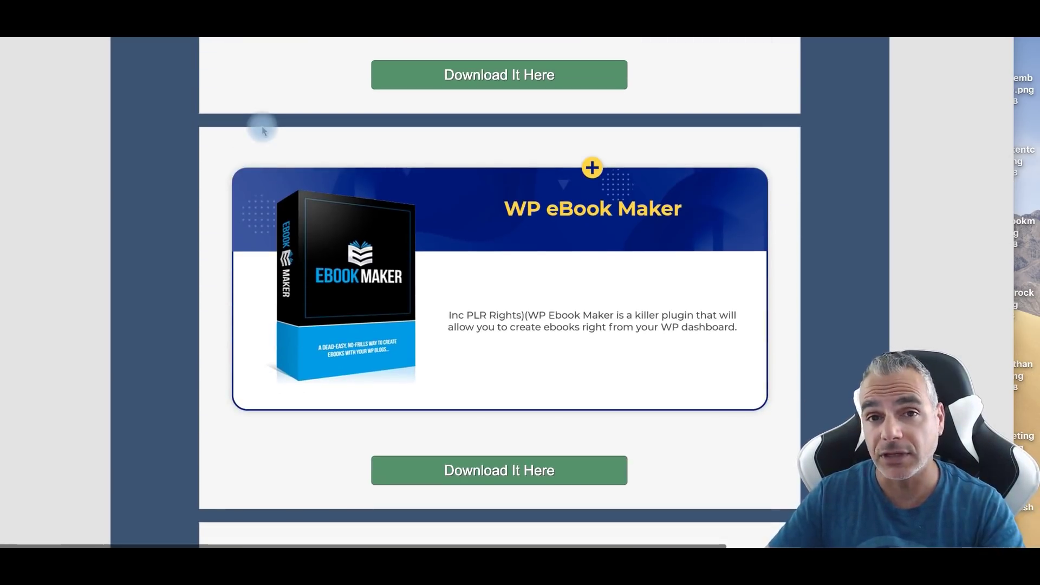
{"action": "scroll", "coordinate": [264, 130], "scroll_direction": "down", "scroll_amount": 8}
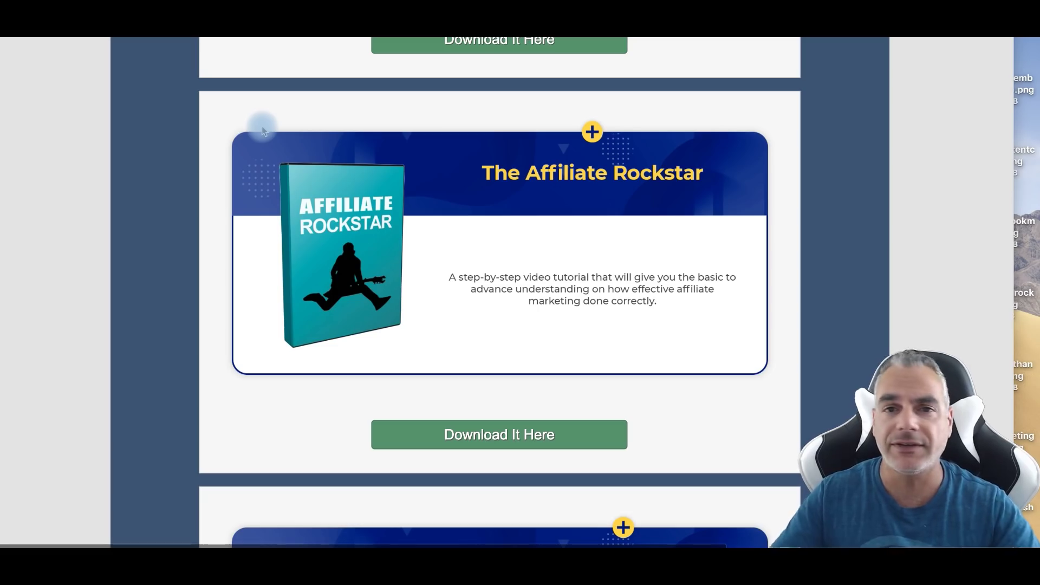
{"action": "scroll", "coordinate": [263, 130], "scroll_direction": "down", "scroll_amount": 5}
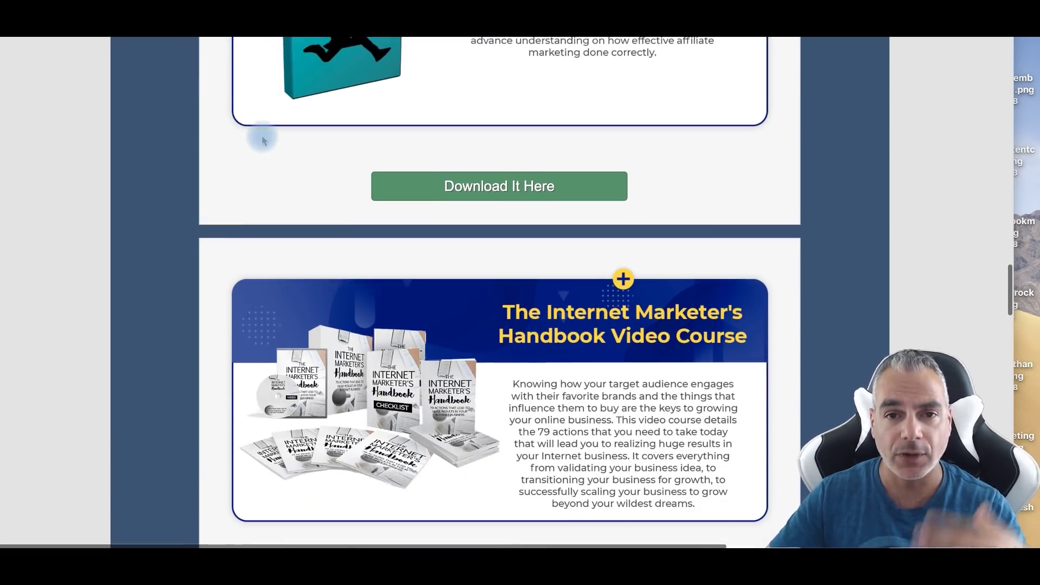
{"action": "scroll", "coordinate": [263, 139], "scroll_direction": "down", "scroll_amount": 2}
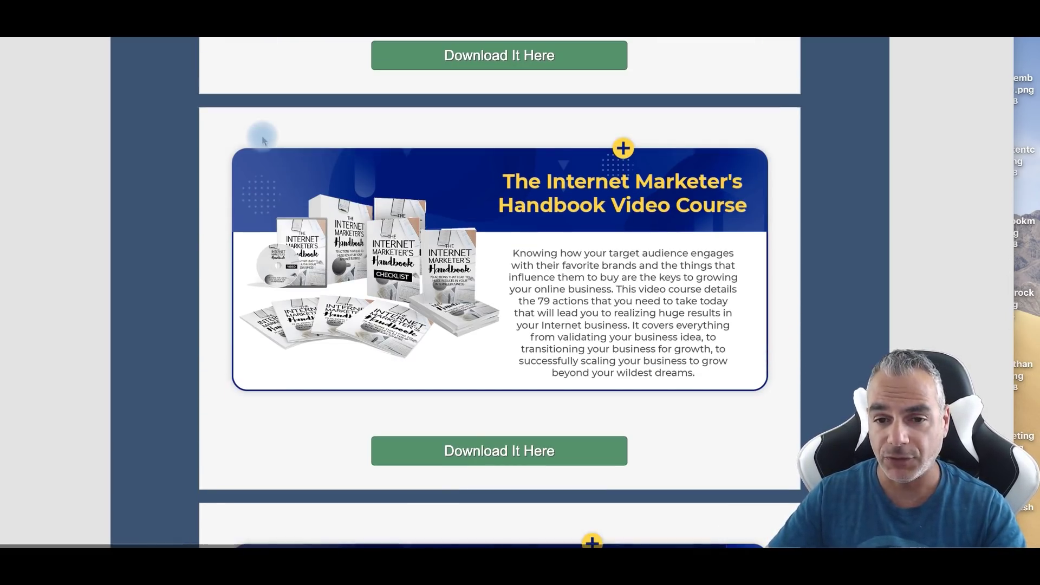
{"action": "scroll", "coordinate": [263, 140], "scroll_direction": "down", "scroll_amount": 1}
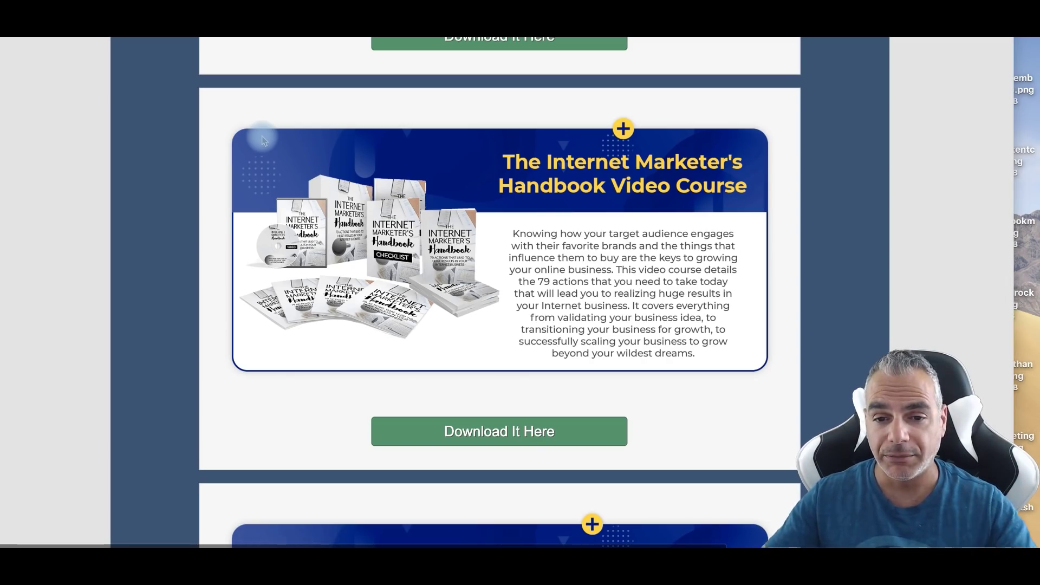
{"action": "scroll", "coordinate": [263, 140], "scroll_direction": "down", "scroll_amount": 1}
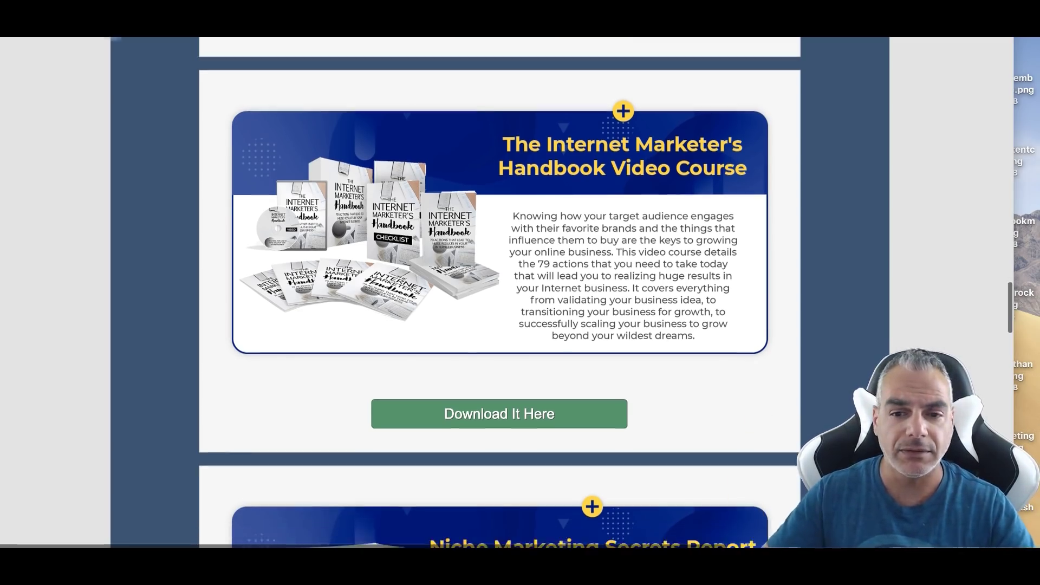